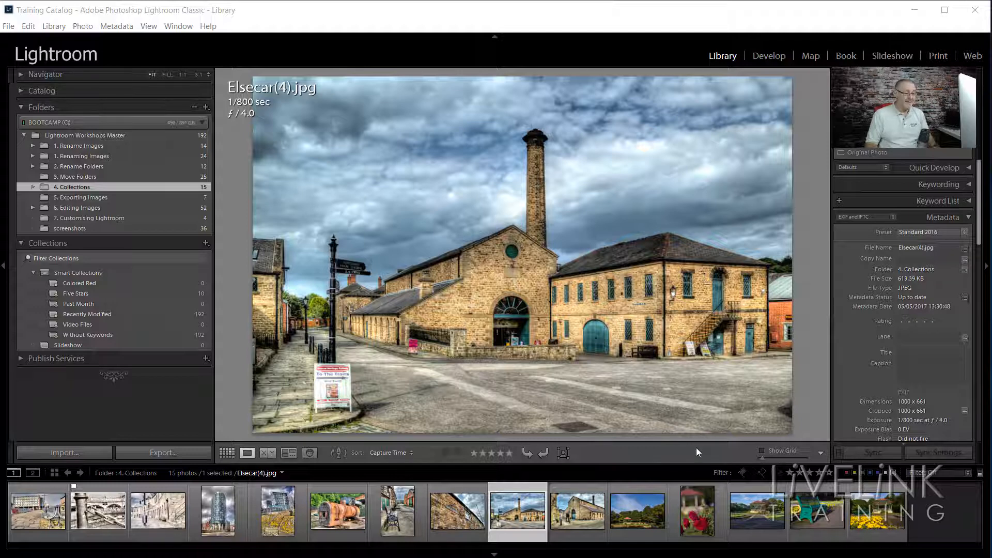
Switch the Library to Grid view and add the Painter tool to the toolbar.
{"action": "key", "text": "t"}
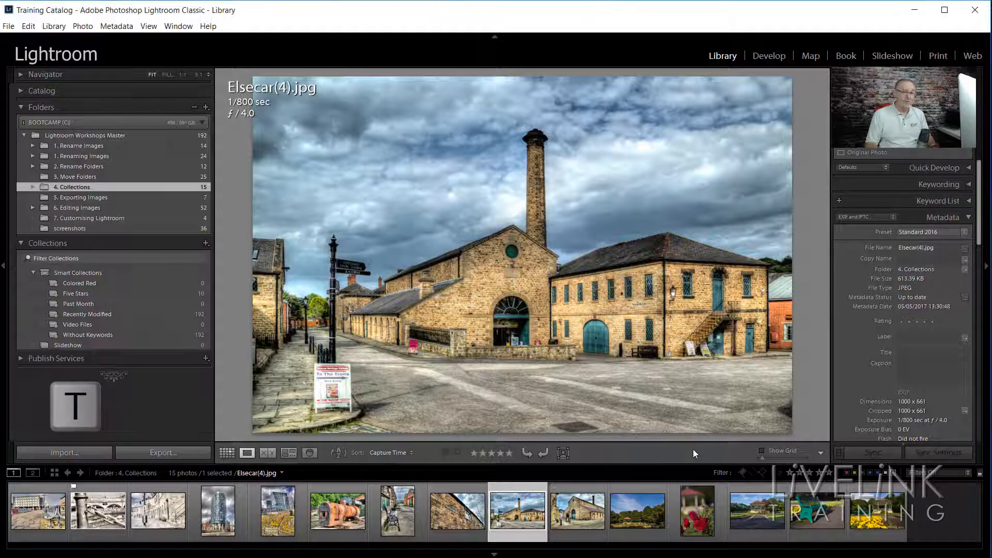
{"action": "key", "text": "t"}
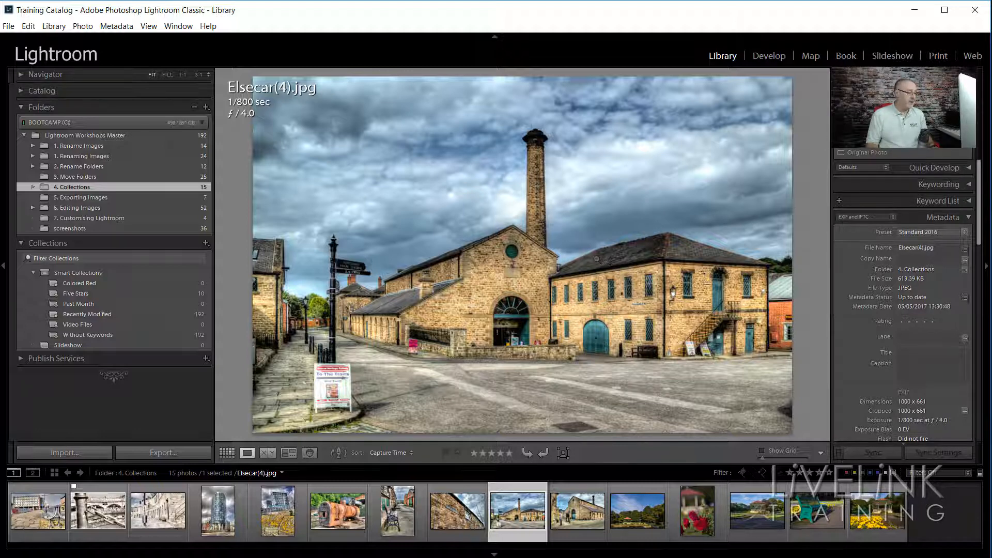
{"action": "key", "text": "g"}
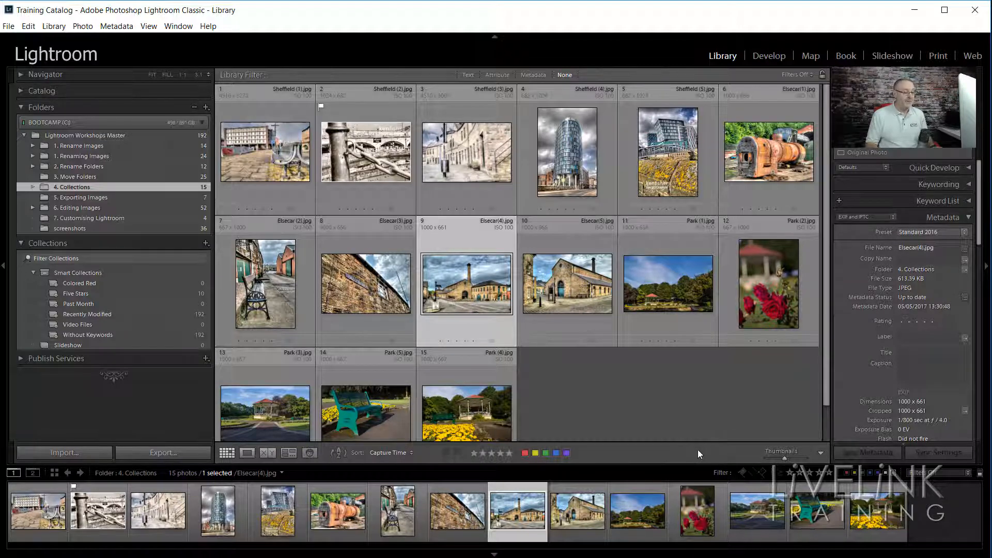
{"action": "left_click", "coordinate": [821, 454]}
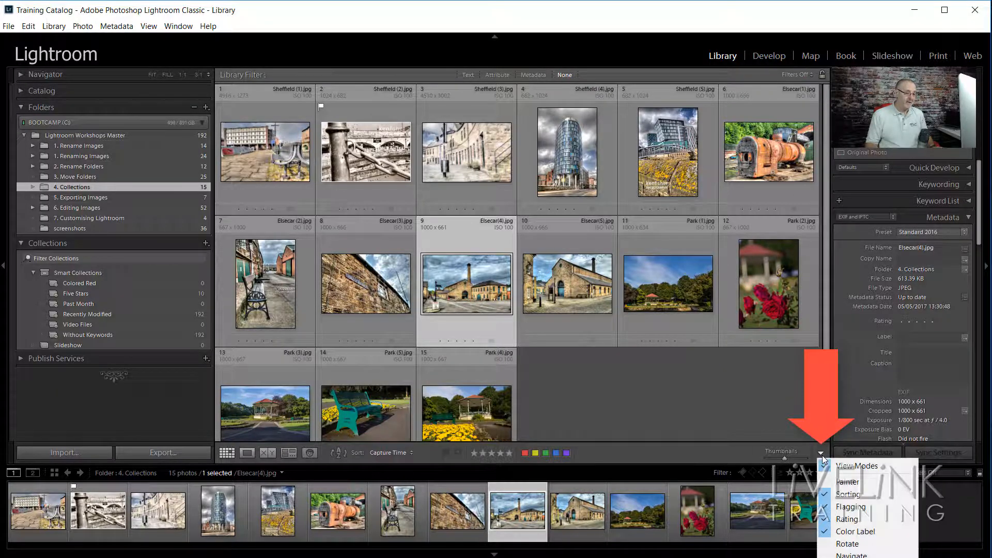
{"action": "left_click", "coordinate": [857, 482]}
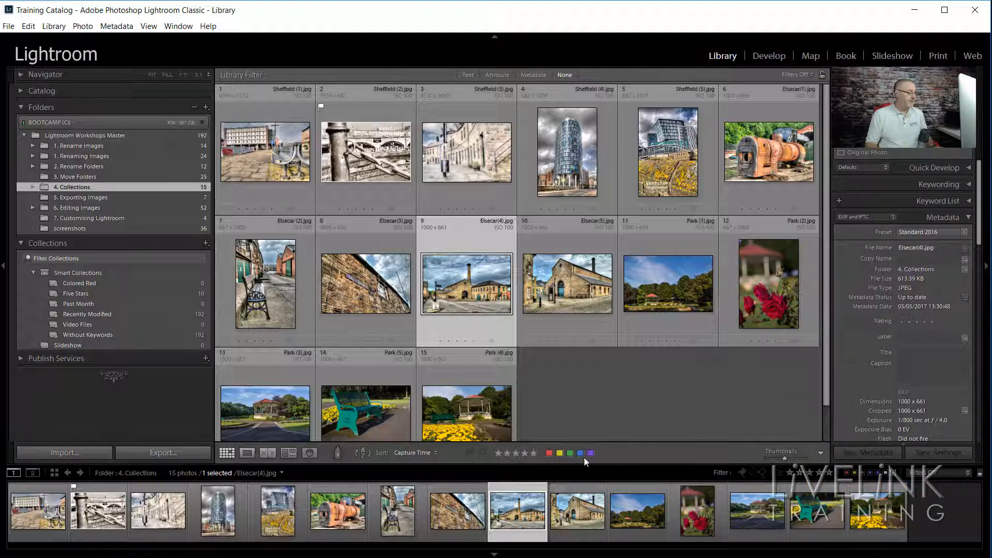
Use the Painter to apply the Summer and Landscape keywords from the Outdoor Photography set to Park (1).jpg and Park (3).jpg.
{"action": "left_click", "coordinate": [338, 453]}
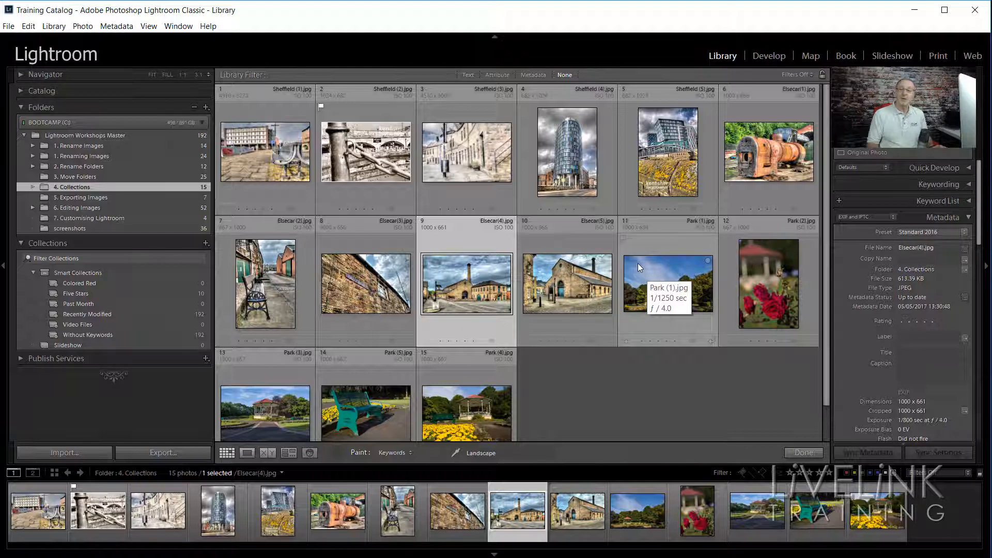
{"action": "left_click", "coordinate": [410, 453]}
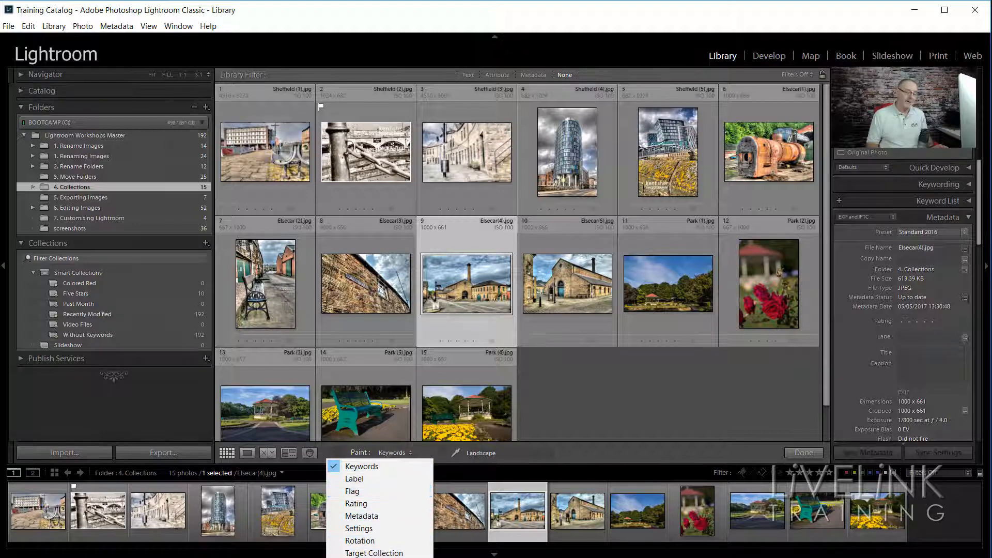
{"action": "left_click", "coordinate": [387, 464]}
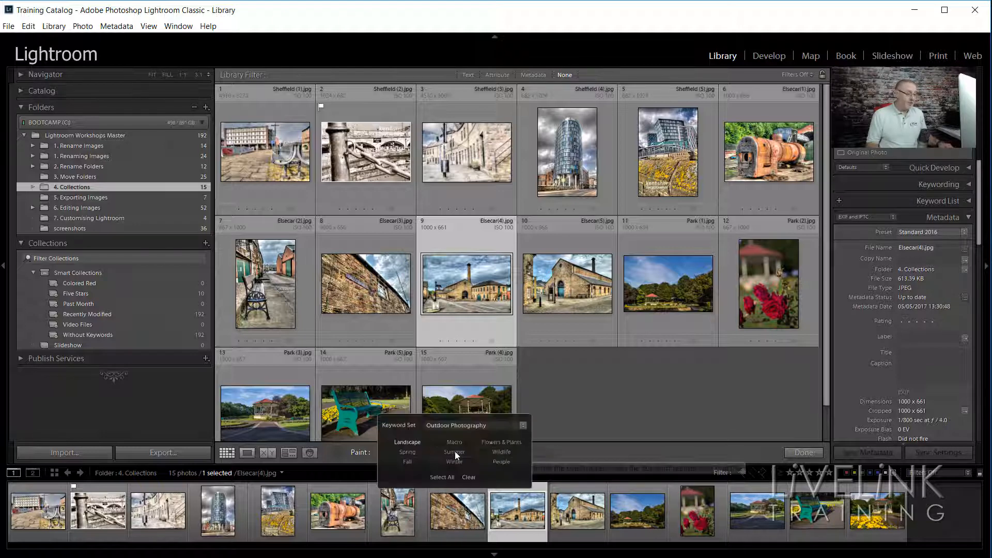
{"action": "mouse_move", "coordinate": [455, 453]}
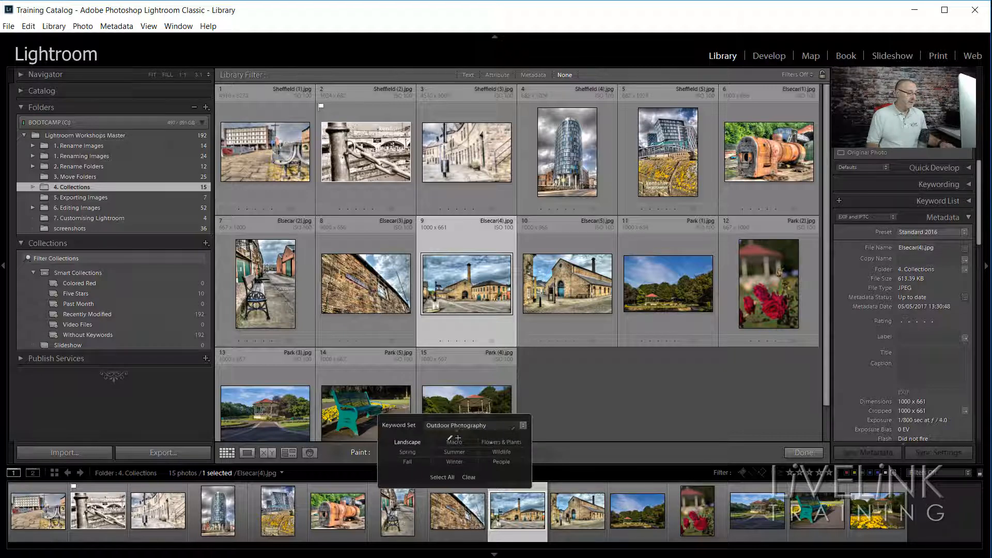
{"action": "left_click", "coordinate": [424, 441]}
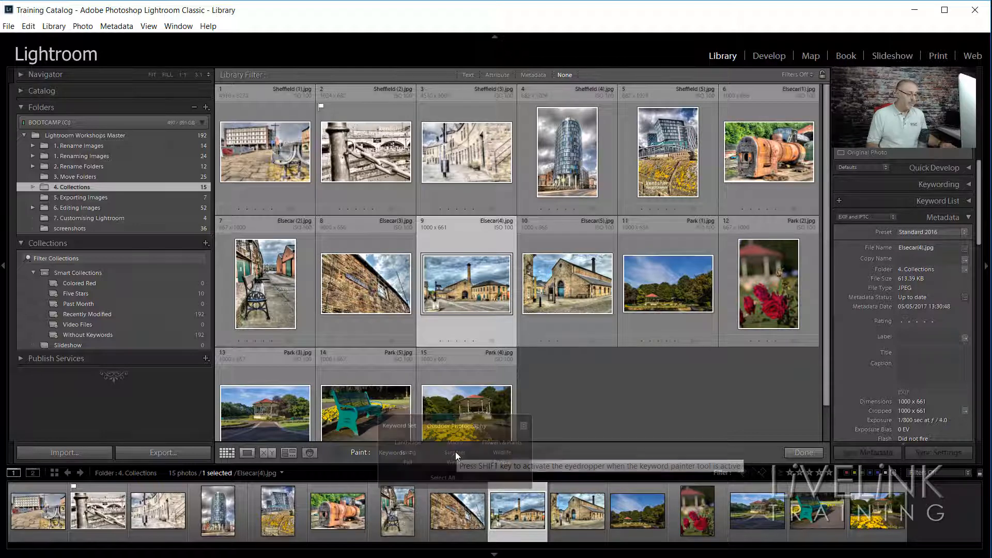
{"action": "left_click", "coordinate": [454, 451]}
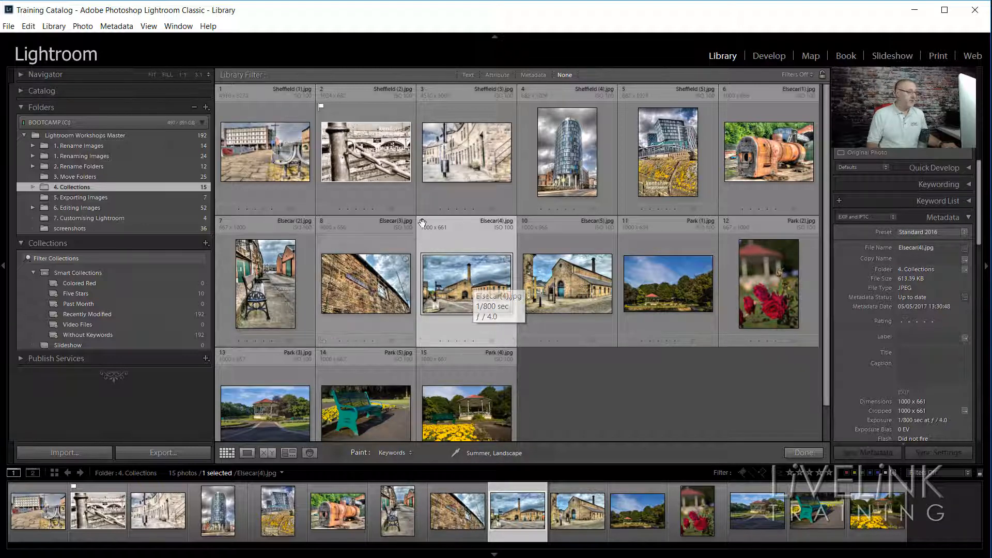
{"action": "left_click", "coordinate": [668, 280]}
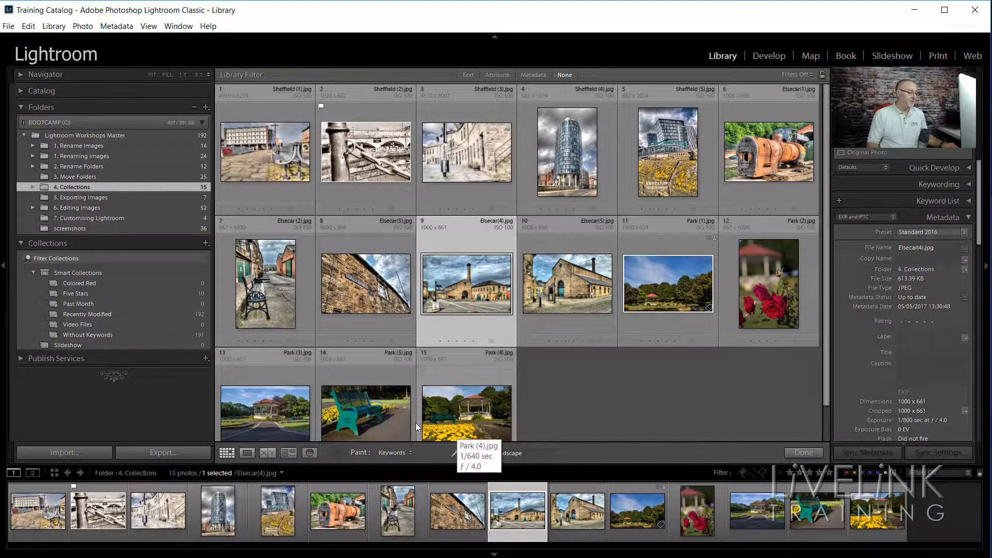
{"action": "left_click", "coordinate": [261, 411]}
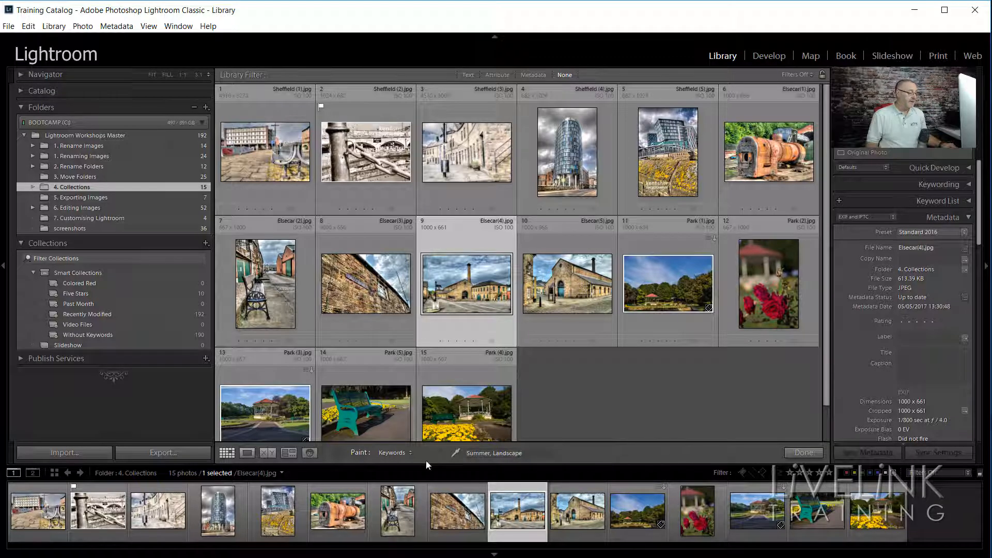
Set the Painter to Label and paint the red colour label onto Elsecar(5).jpg and Elsecar(3).jpg.
{"action": "left_click", "coordinate": [410, 453]}
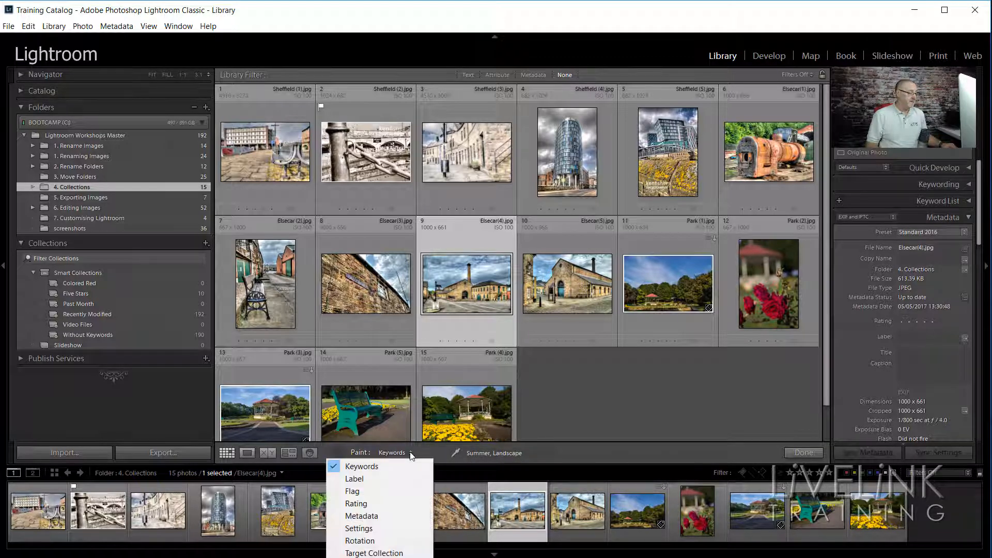
{"action": "left_click", "coordinate": [375, 479]}
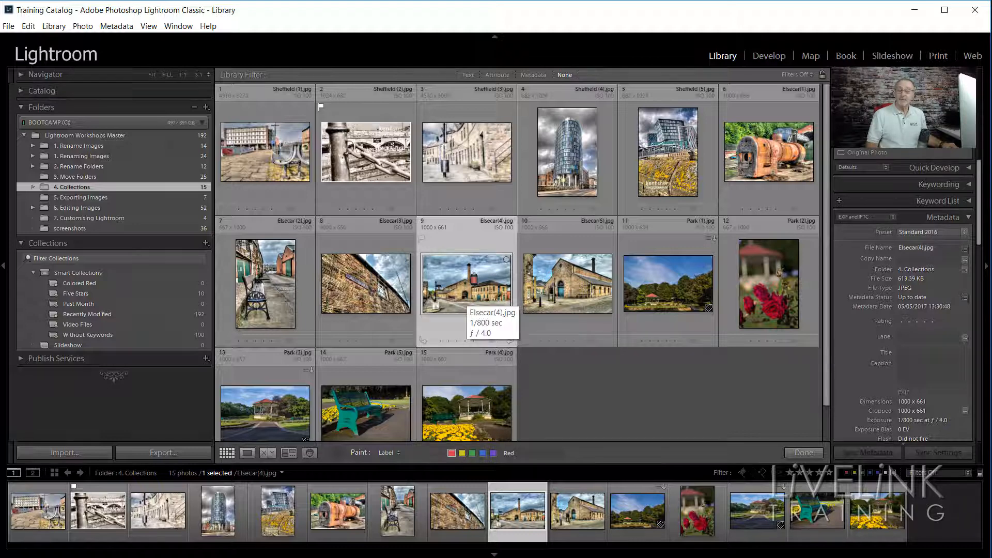
{"action": "left_click", "coordinate": [553, 282]}
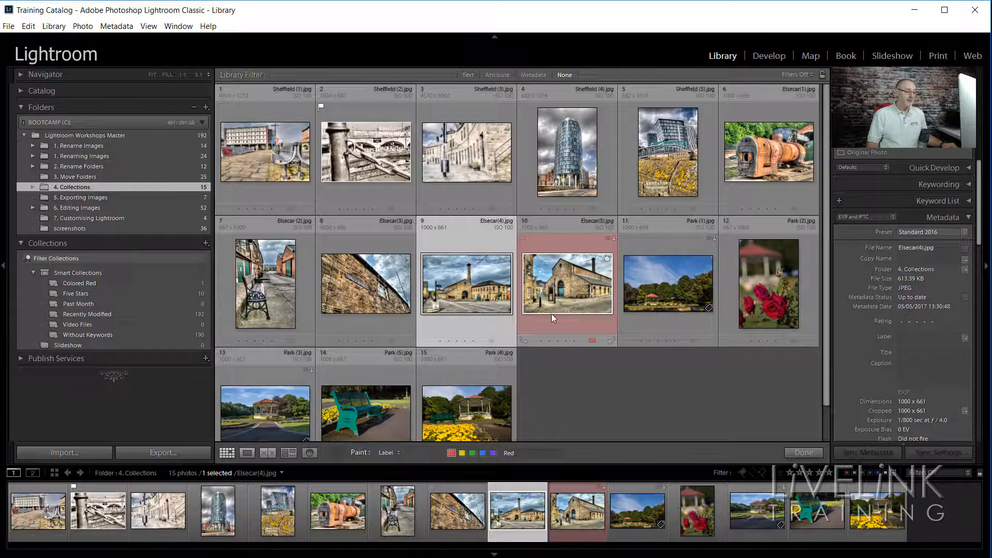
{"action": "left_click", "coordinate": [354, 289]}
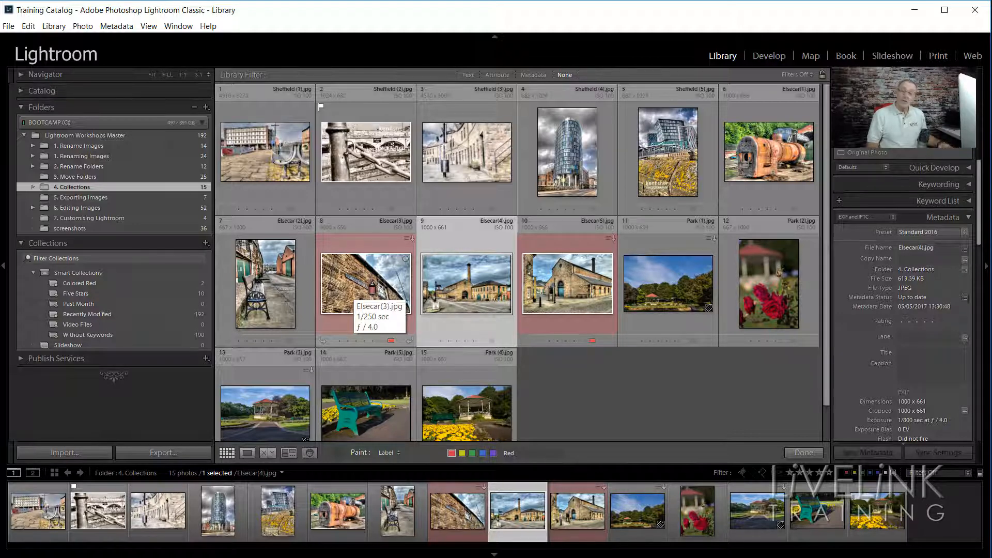
Erase the red colour label from Elsecar(3).jpg and Elsecar(5).jpg with the Painter.
{"action": "key", "text": "alt"}
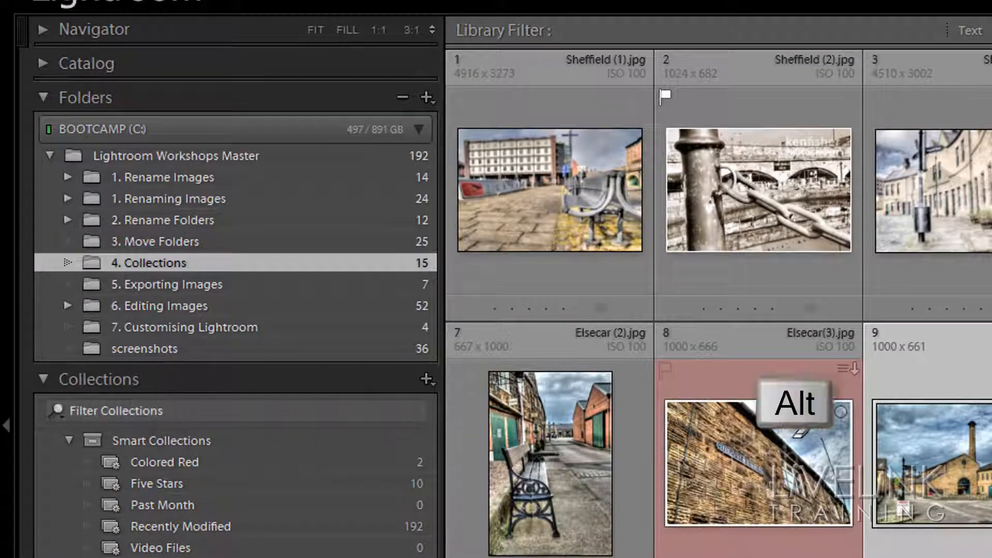
{"action": "left_click", "coordinate": [759, 453], "text": "alt"}
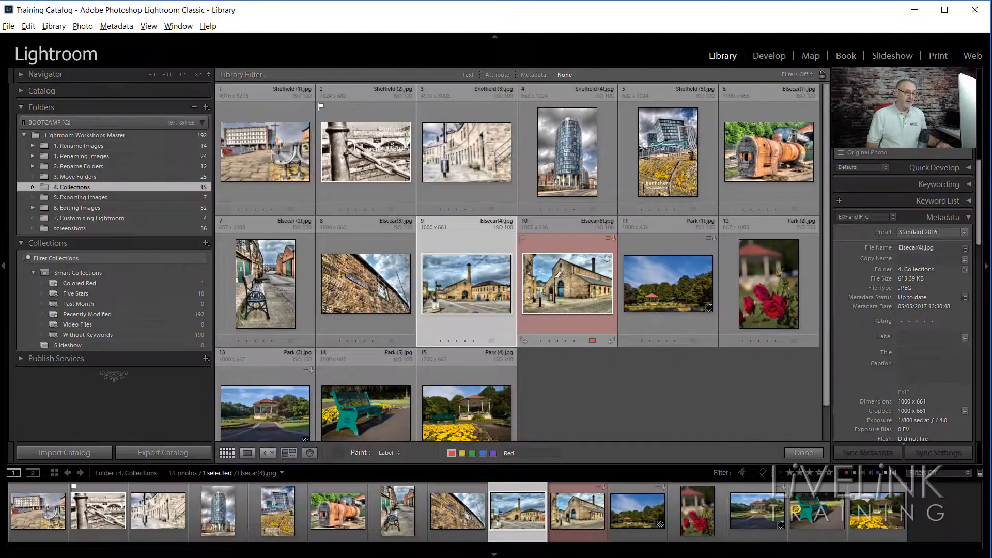
{"action": "left_click", "coordinate": [558, 275], "text": "alt"}
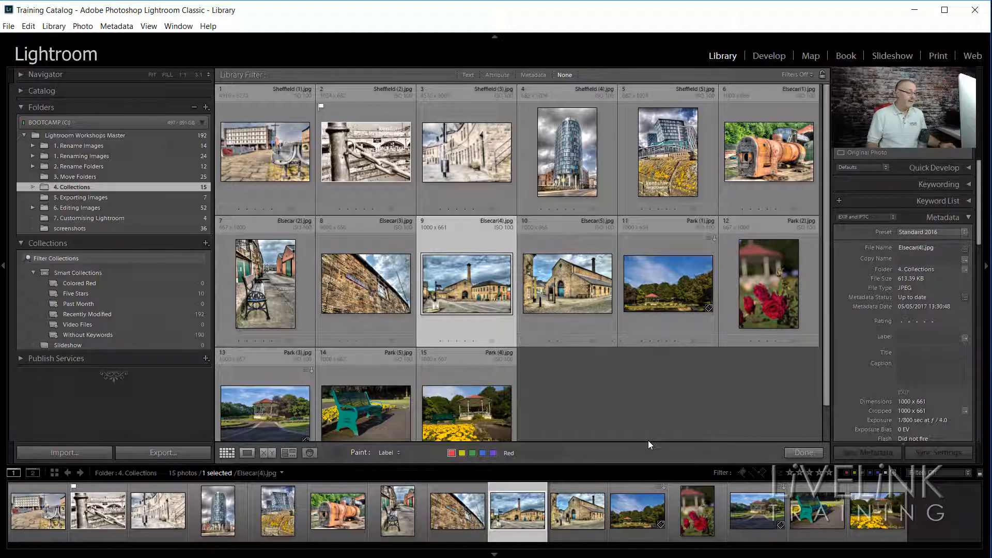
Set the Painter to Flag with the Flagged option and paint it onto Sheffield (1).jpg and Sheffield (3).jpg.
{"action": "left_click", "coordinate": [399, 454]}
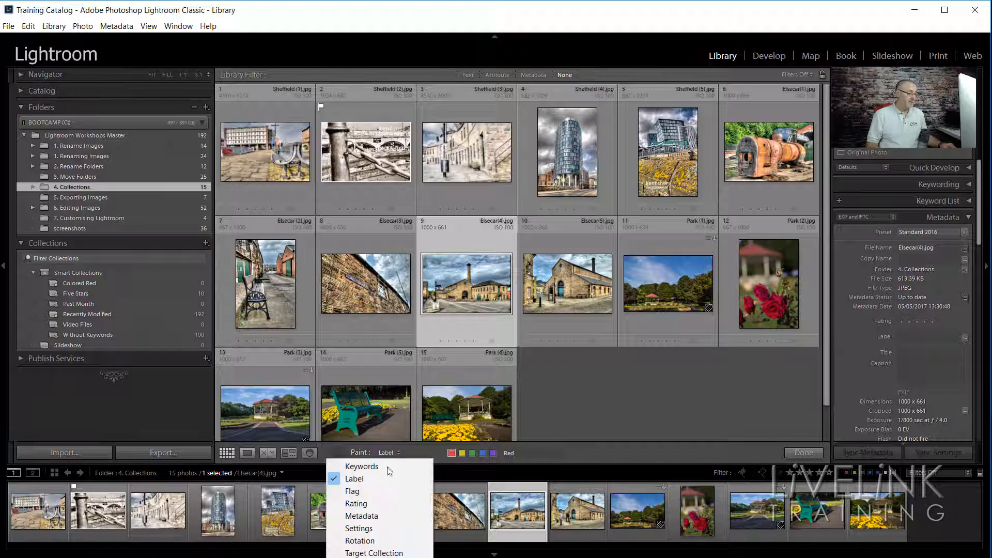
{"action": "left_click", "coordinate": [376, 490]}
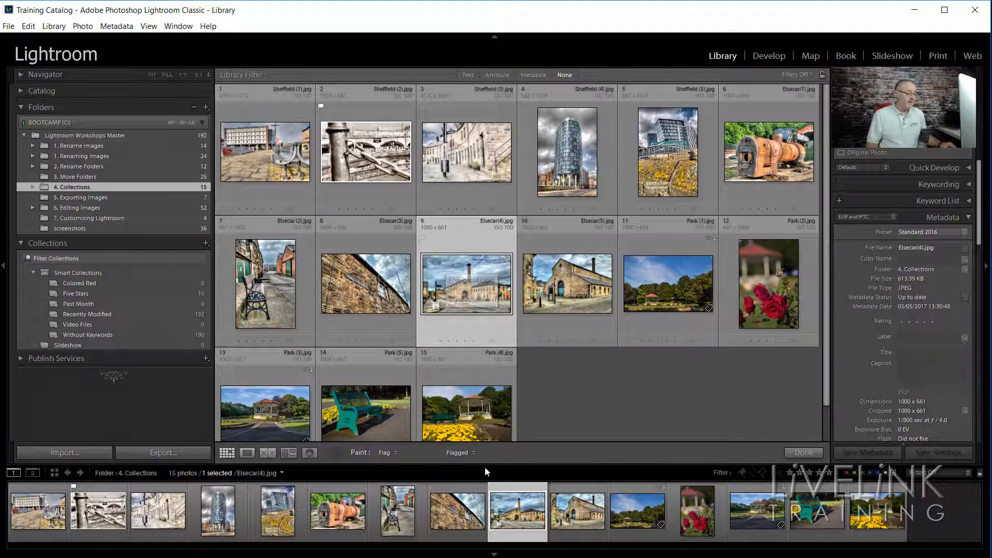
{"action": "left_click", "coordinate": [472, 452]}
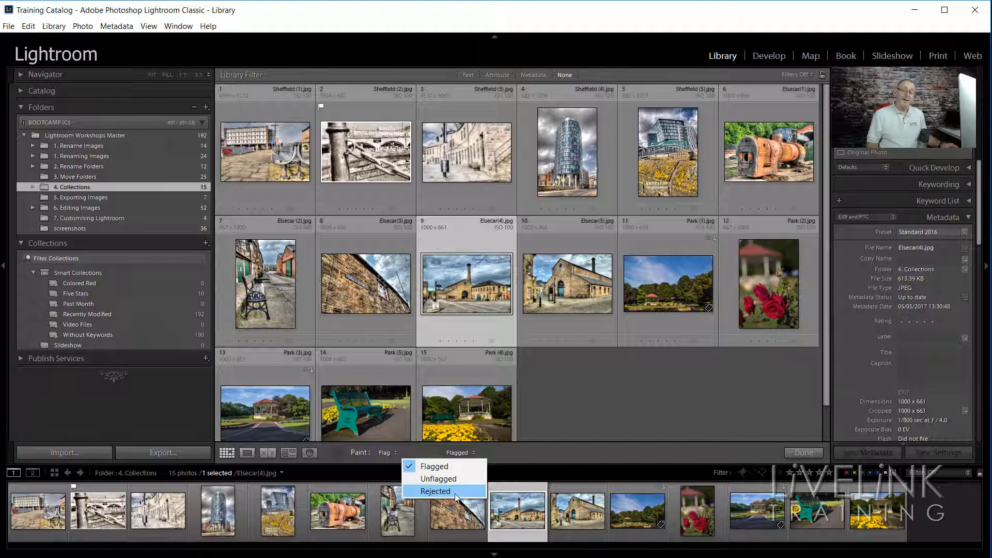
{"action": "left_click", "coordinate": [455, 466]}
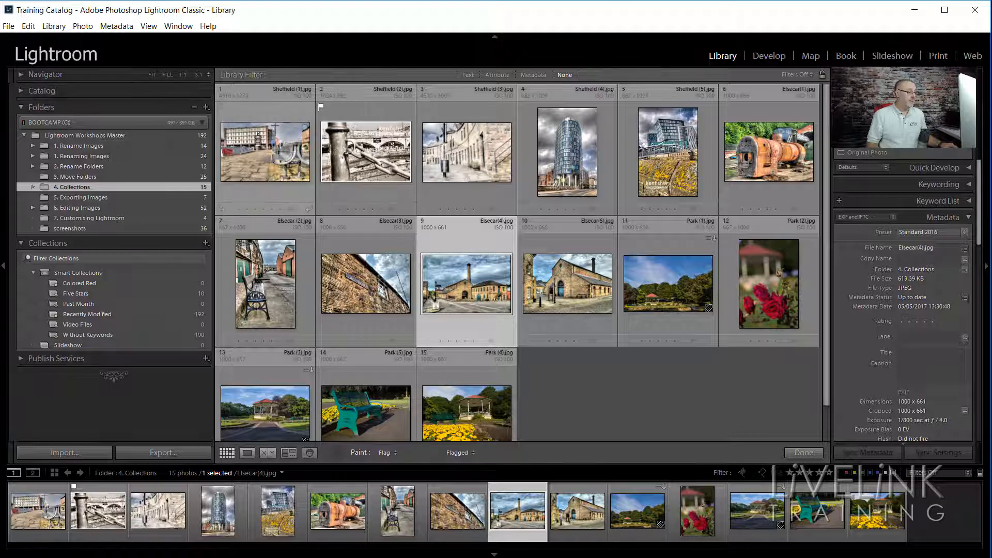
{"action": "left_click", "coordinate": [258, 147]}
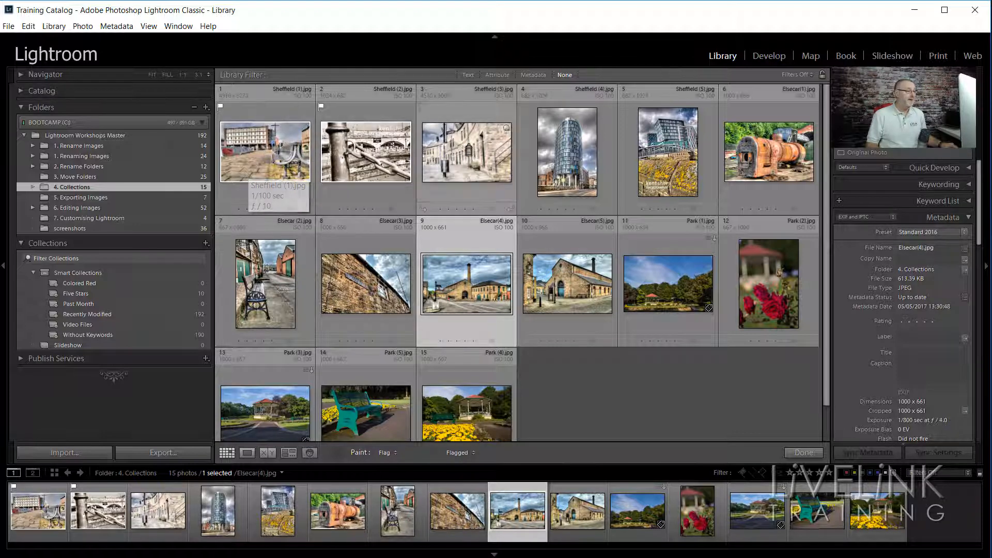
{"action": "left_click", "coordinate": [468, 150]}
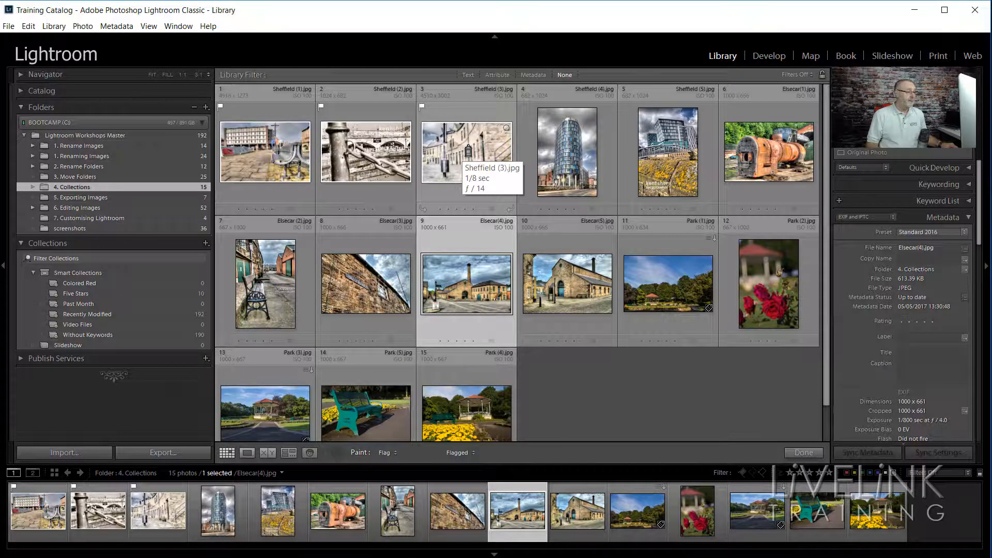
Change the painted flag to Rejected and apply it to Sheffield (4).jpg and Park (2).jpg.
{"action": "left_click", "coordinate": [474, 452]}
{"action": "left_click", "coordinate": [469, 494]}
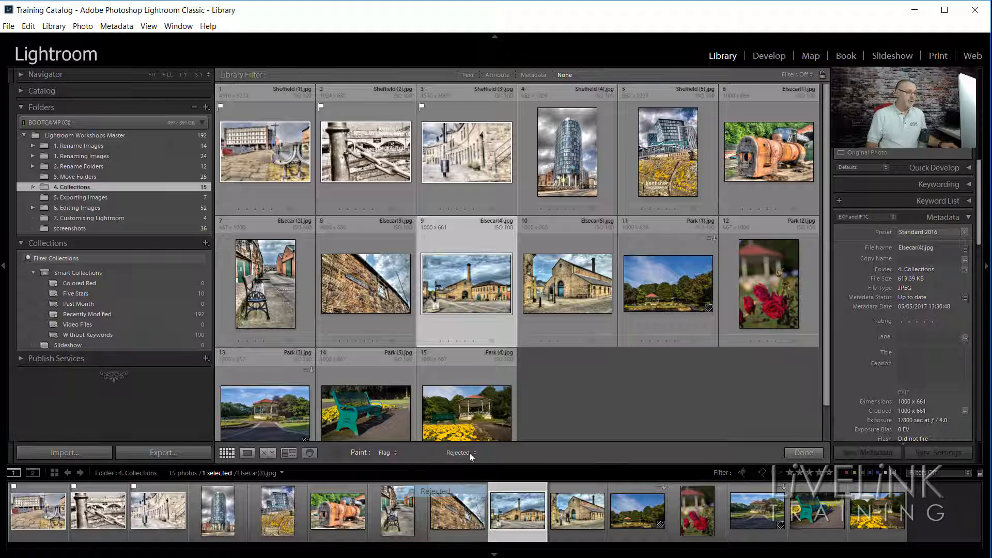
{"action": "left_click", "coordinate": [574, 147]}
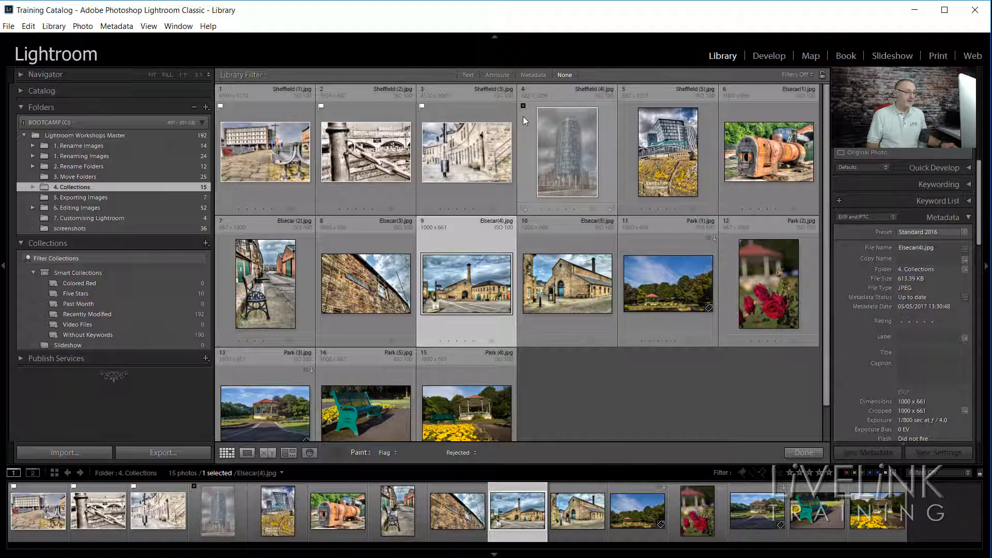
{"action": "left_click", "coordinate": [763, 276]}
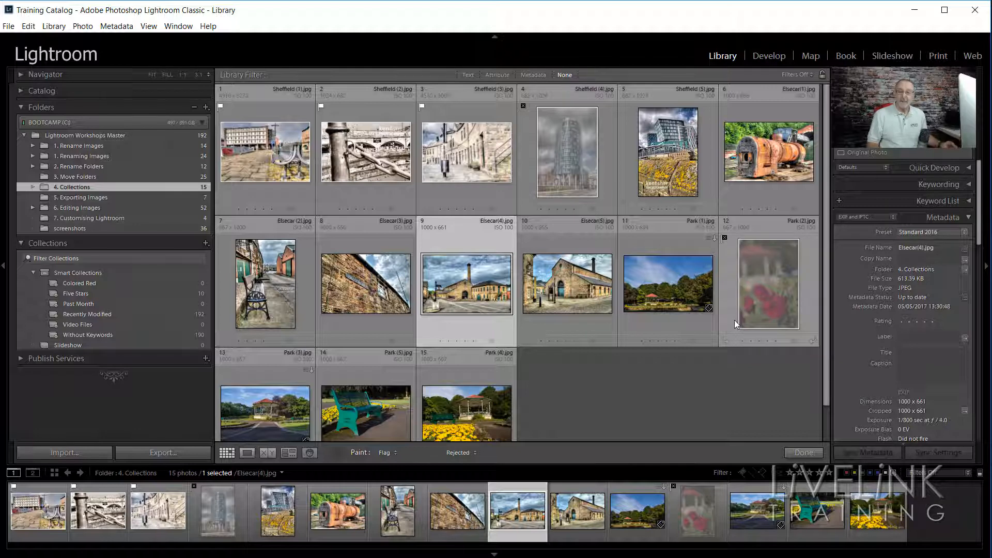
{"action": "left_click", "coordinate": [84, 26]}
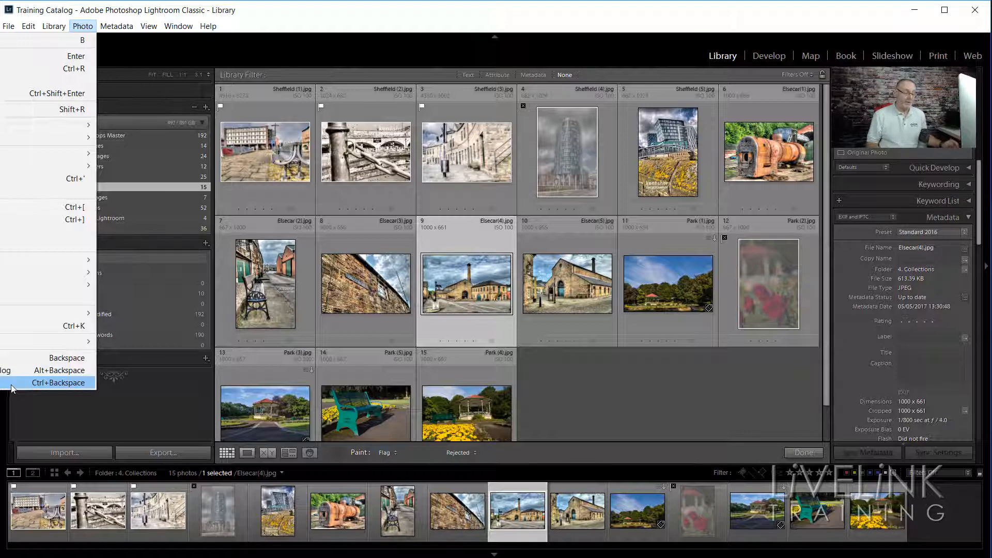
{"action": "left_click", "coordinate": [613, 391]}
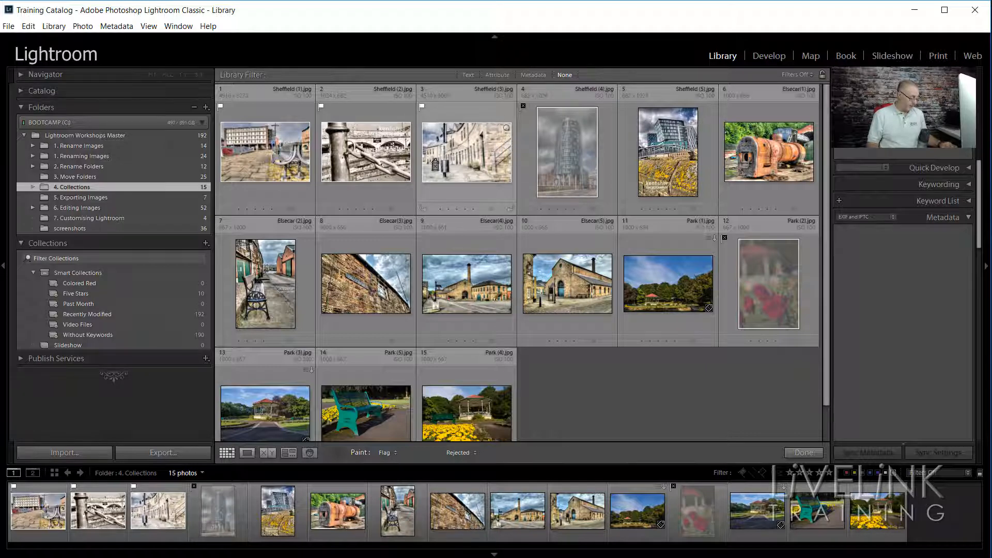
Erase the flags from Sheffield (3).jpg and Sheffield (4).jpg with the Painter.
{"action": "key", "text": "alt"}
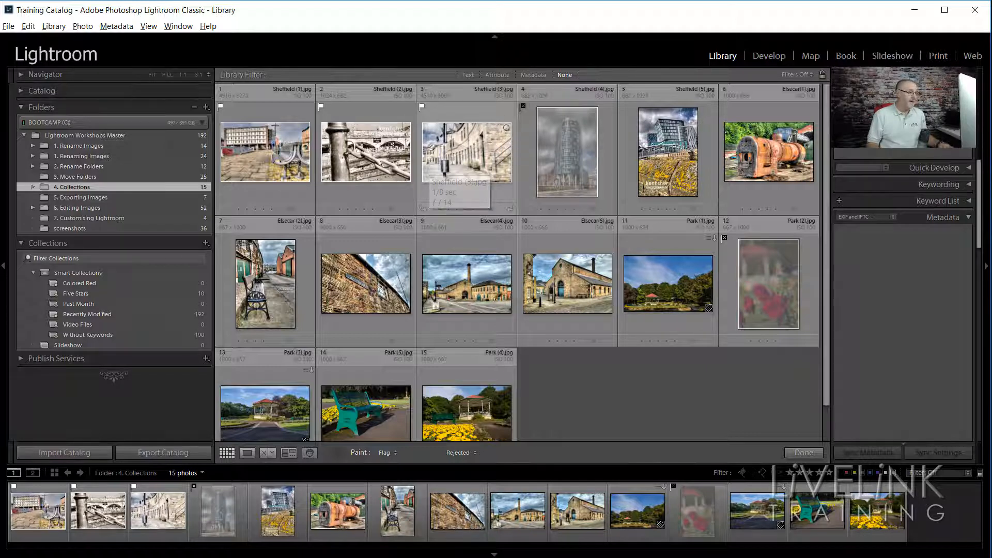
{"action": "left_click", "coordinate": [442, 137], "text": "alt"}
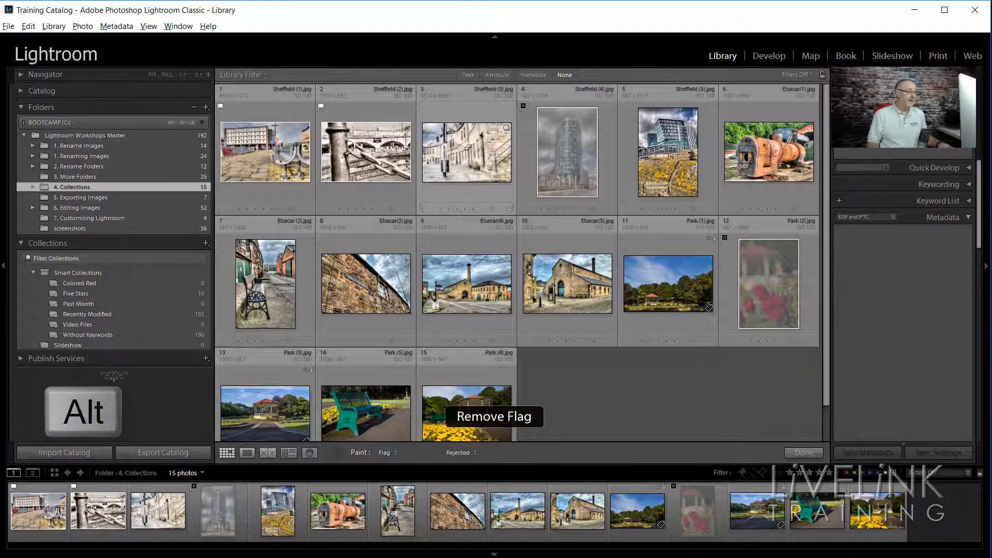
{"action": "left_click", "coordinate": [562, 144], "text": "alt"}
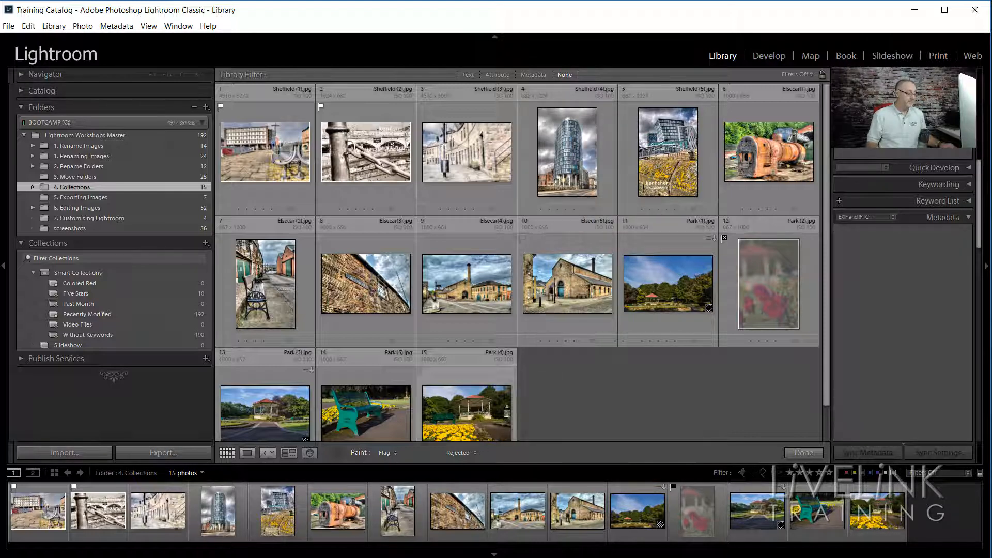
Set the Painter to Rating with five stars and paint it onto Sheffield (1).jpg and Sheffield (3).jpg.
{"action": "left_click", "coordinate": [396, 455]}
{"action": "left_click", "coordinate": [378, 504]}
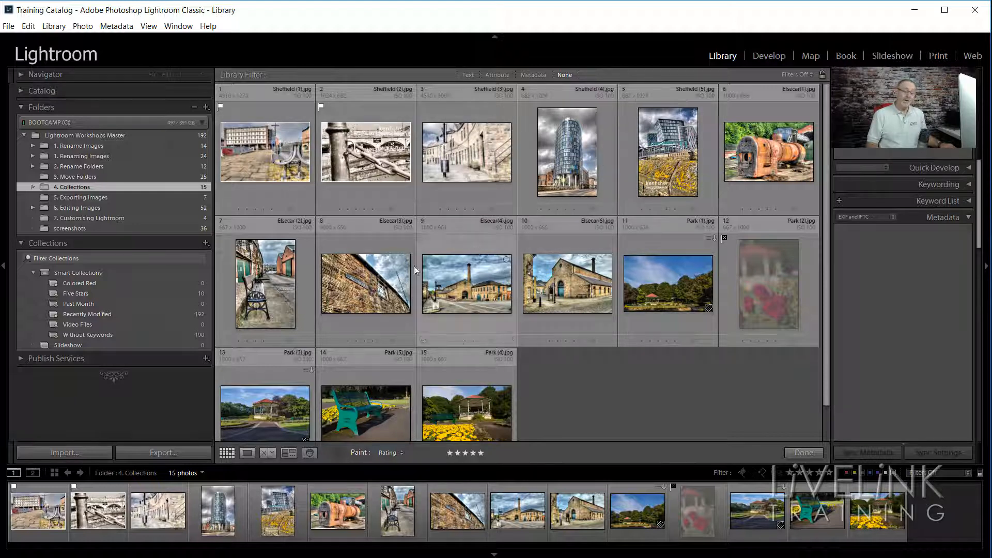
{"action": "left_click", "coordinate": [480, 452]}
{"action": "left_click", "coordinate": [264, 151]}
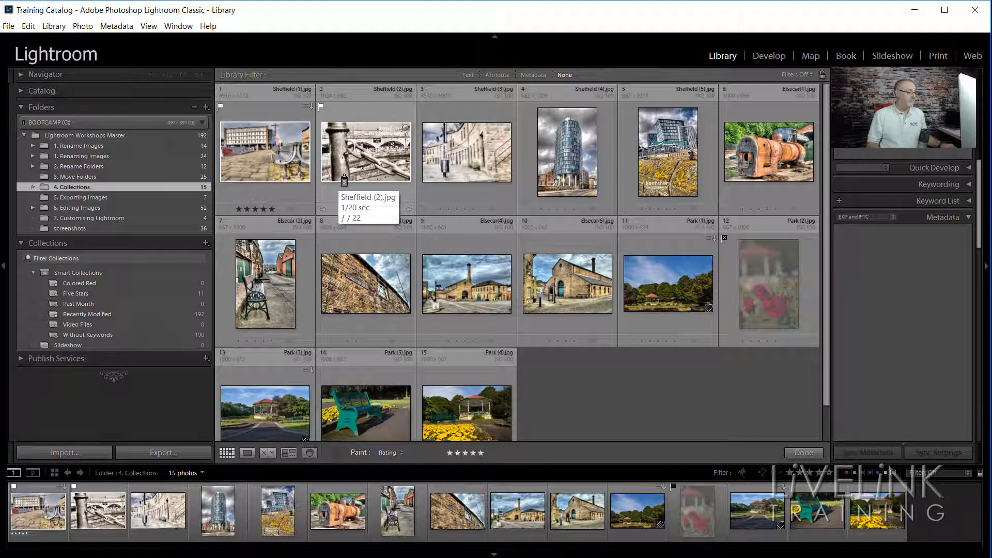
{"action": "left_click", "coordinate": [473, 165]}
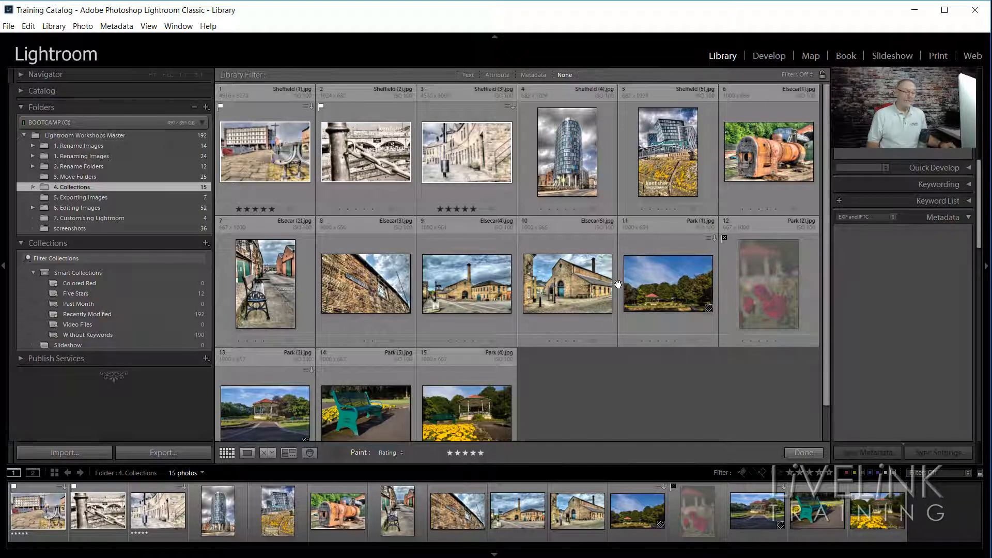
Erase the star rating from Sheffield (3).jpg and paint five stars onto Sheffield (4).jpg.
{"action": "key", "text": "alt"}
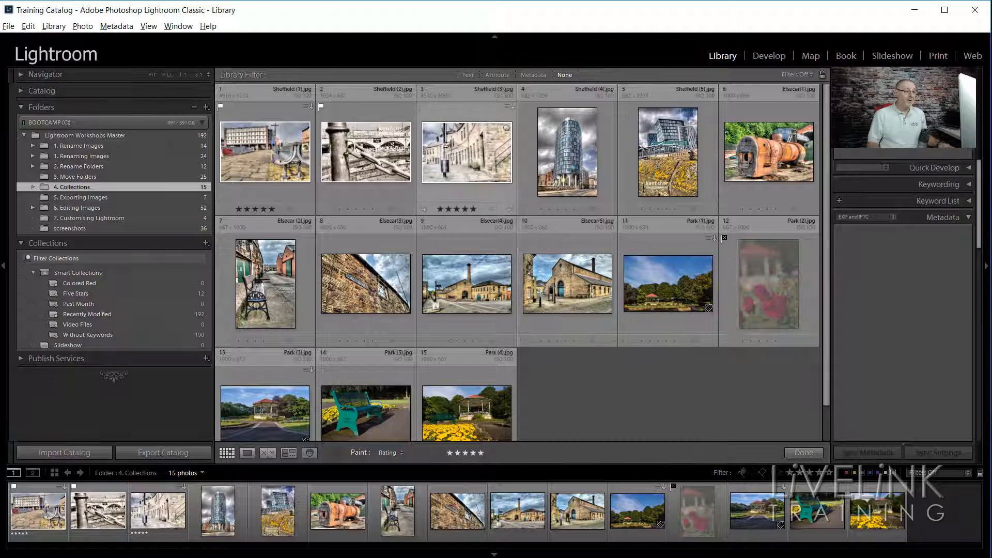
{"action": "left_click", "coordinate": [463, 161], "text": "alt"}
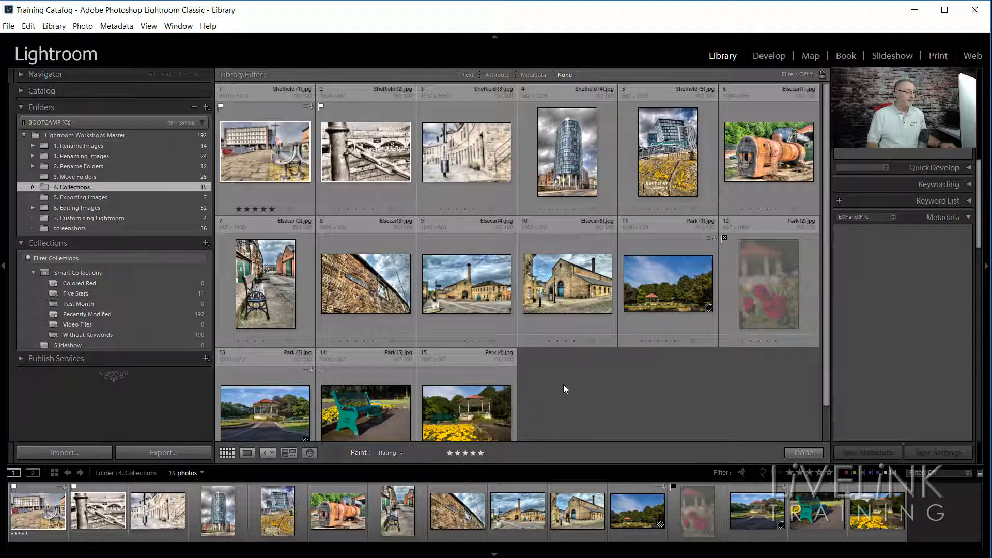
{"action": "left_click", "coordinate": [575, 161]}
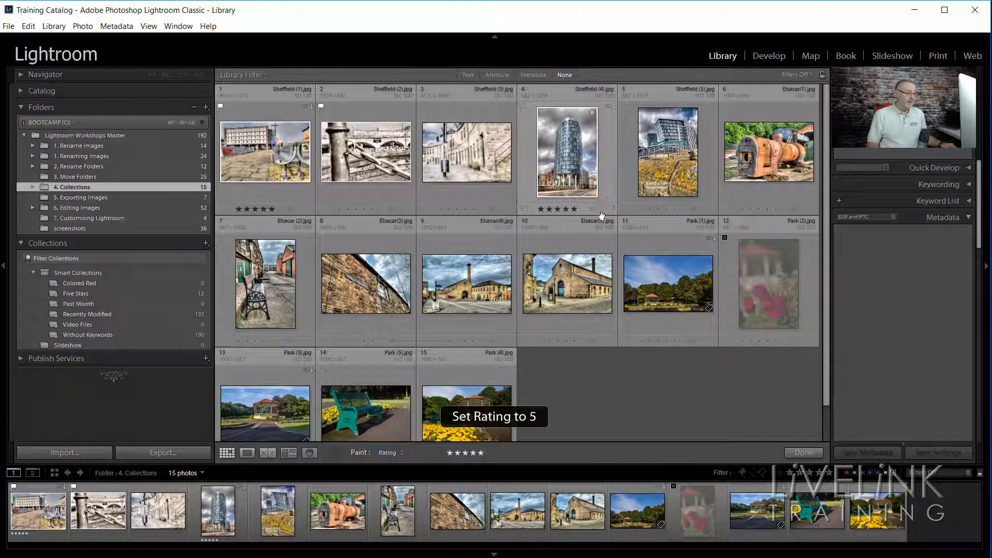
Paint four stars onto Sheffield (5).jpg, and three stars across the whole second row from Elsecar (2).jpg to Park (2).jpg.
{"action": "left_click", "coordinate": [473, 453]}
{"action": "left_click", "coordinate": [671, 175]}
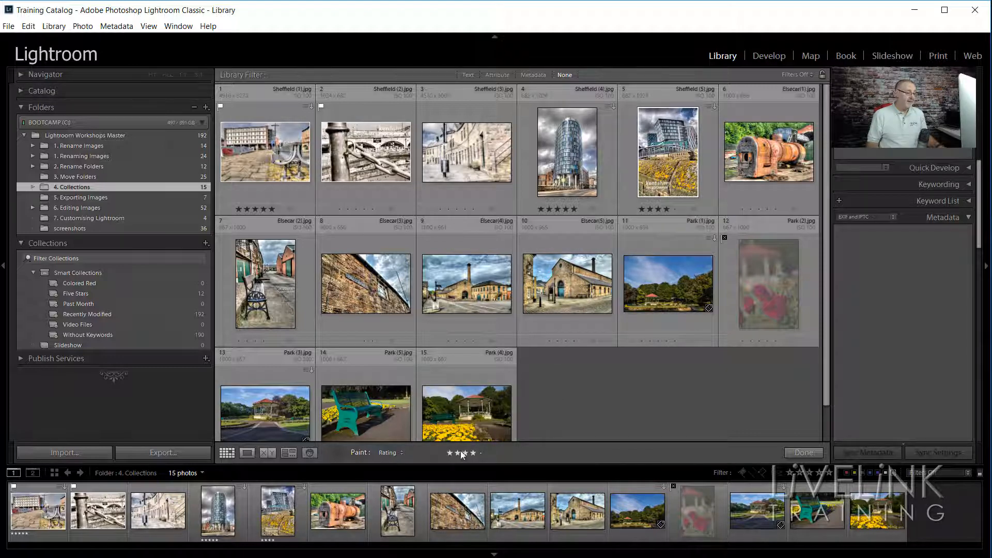
{"action": "left_click", "coordinate": [681, 297]}
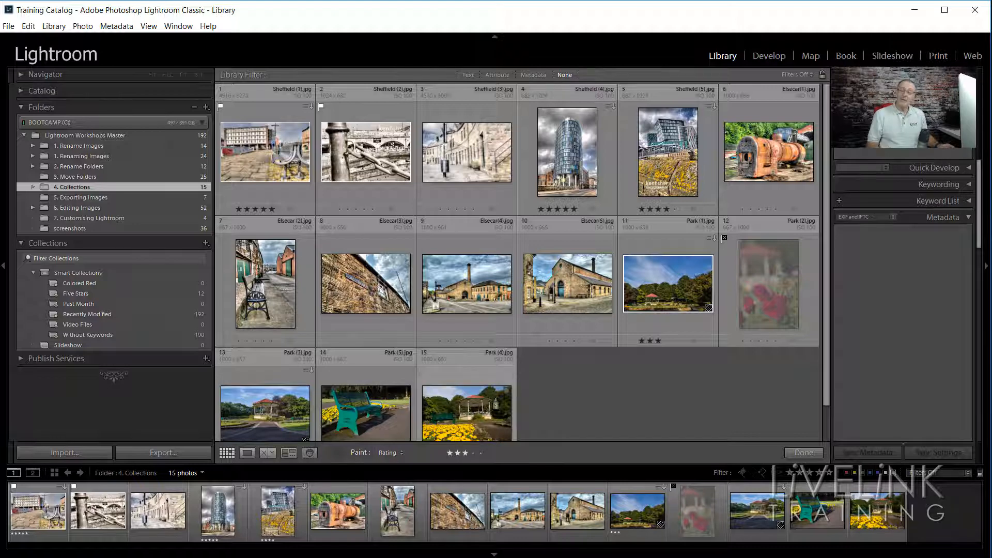
{"action": "mouse_move", "coordinate": [263, 286]}
{"action": "left_mouse_down"}
{"action": "mouse_move", "coordinate": [516, 272]}
{"action": "mouse_move", "coordinate": [772, 281]}
{"action": "left_mouse_up"}
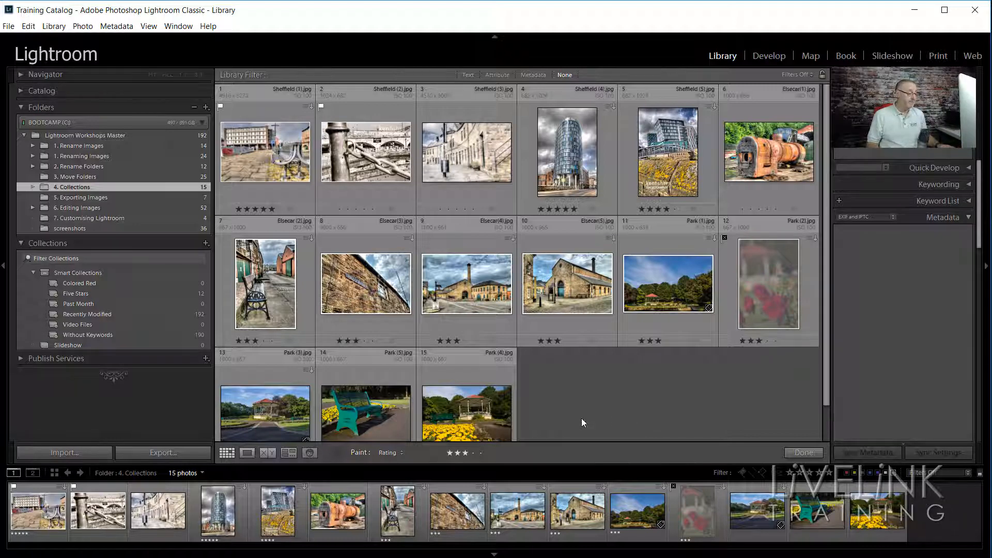
Set the Painter to apply Metadata with the 2018 preset.
{"action": "left_click", "coordinate": [401, 453]}
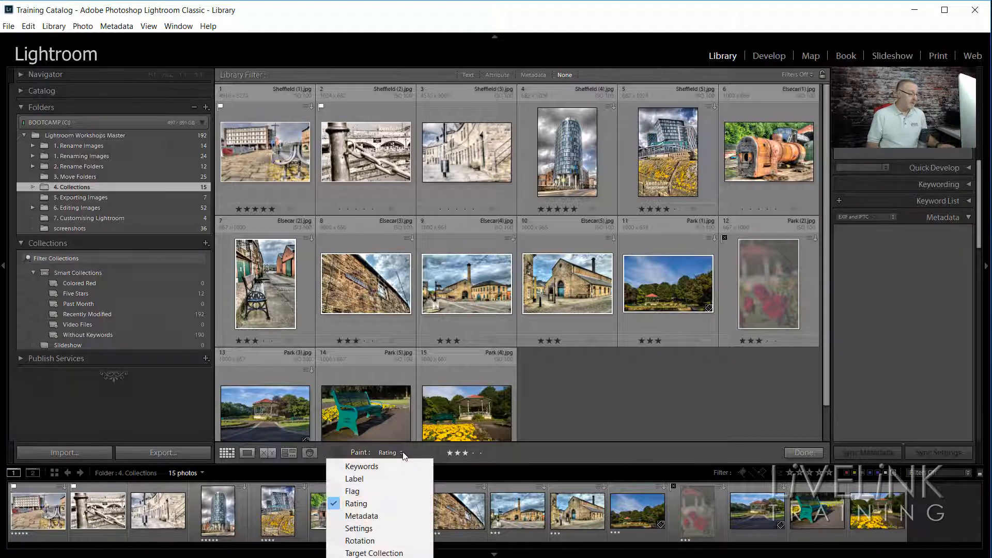
{"action": "left_click", "coordinate": [390, 516]}
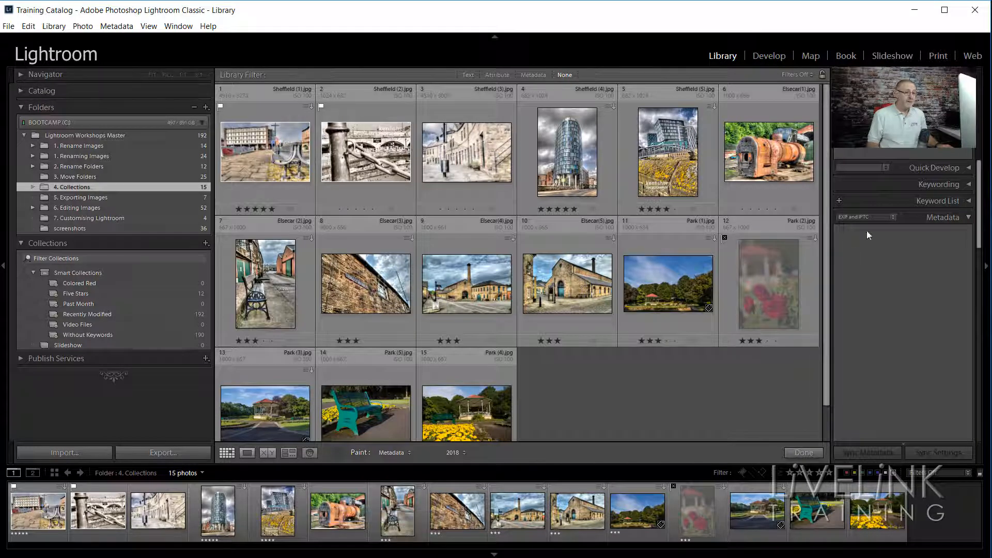
{"action": "left_click", "coordinate": [969, 218]}
{"action": "left_click", "coordinate": [673, 274]}
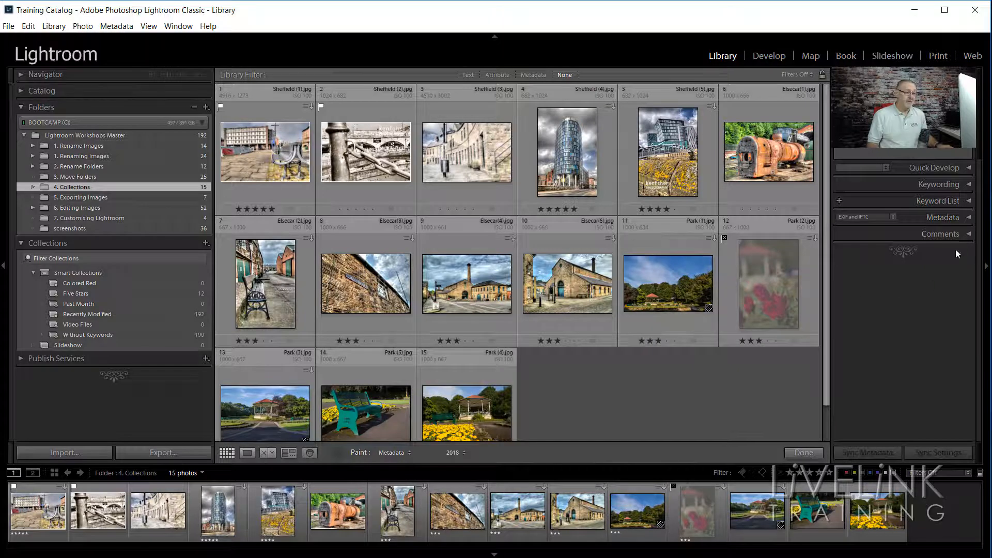
{"action": "left_click", "coordinate": [969, 217]}
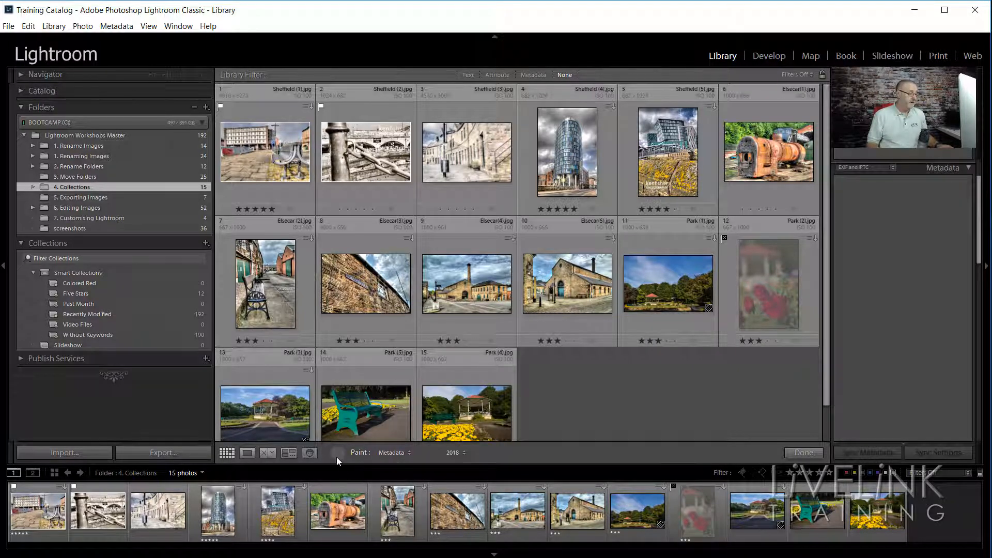
Put the Painter down to select Sheffield (4).jpg and show its metadata, and pick the Painter up again.
{"action": "left_click", "coordinate": [338, 453]}
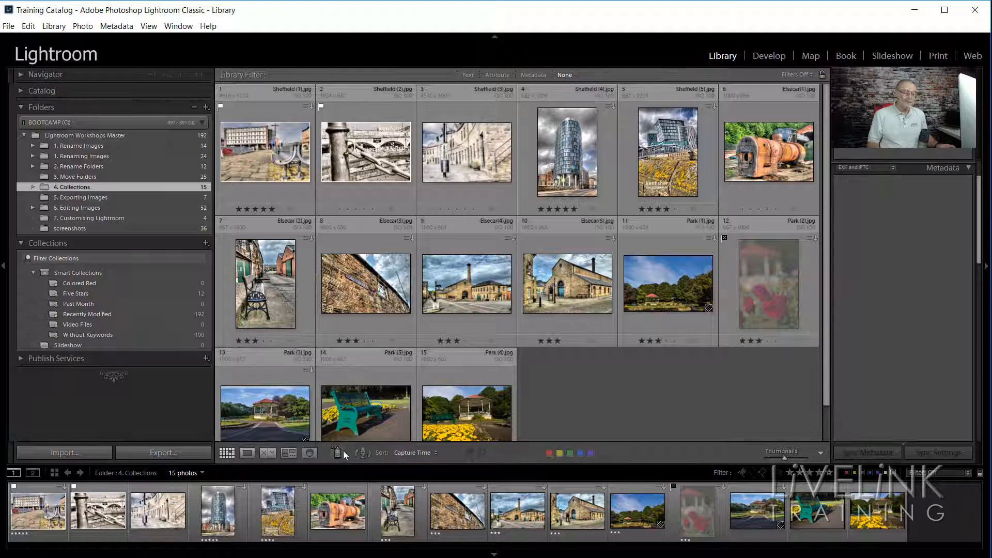
{"action": "left_click", "coordinate": [967, 169]}
{"action": "left_click", "coordinate": [587, 163]}
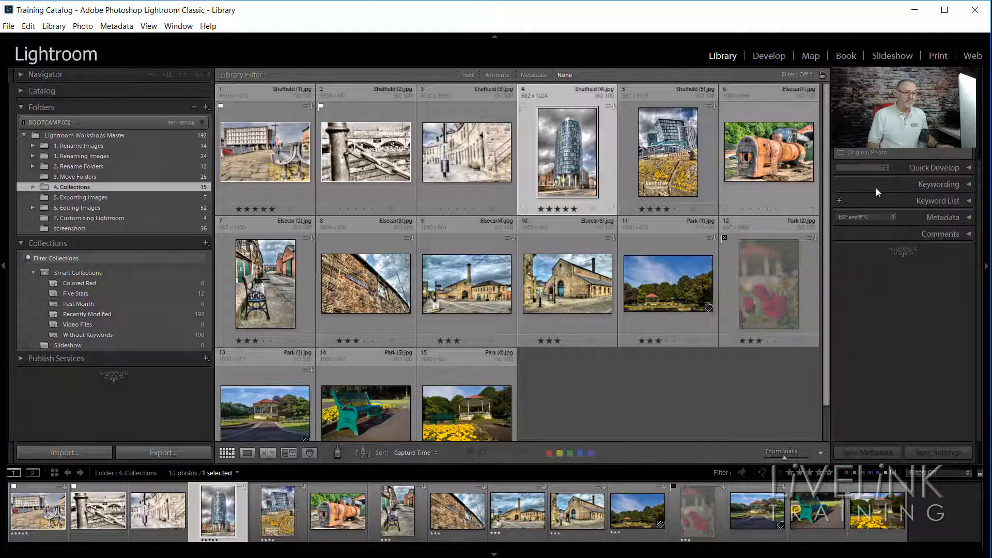
{"action": "left_click", "coordinate": [969, 218]}
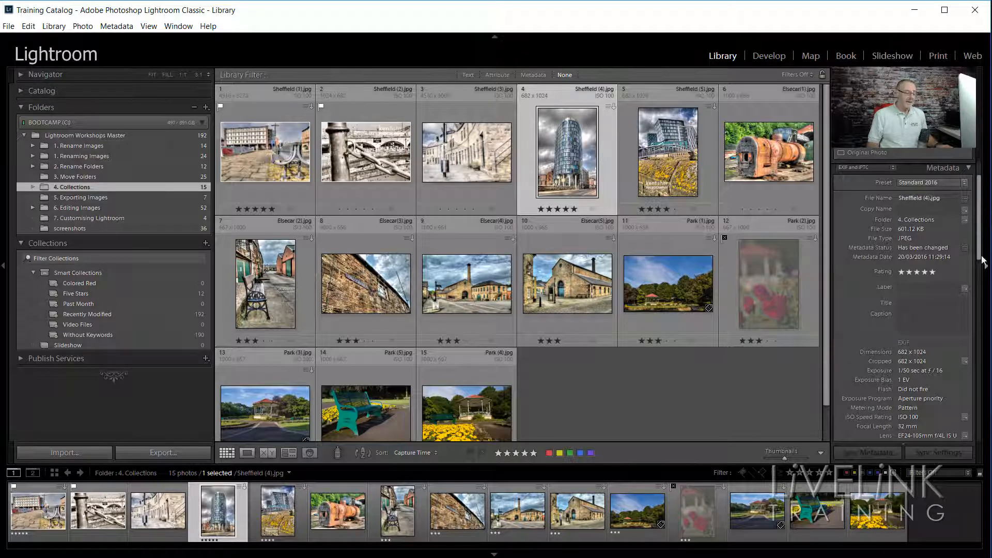
{"action": "left_click", "coordinate": [338, 453]}
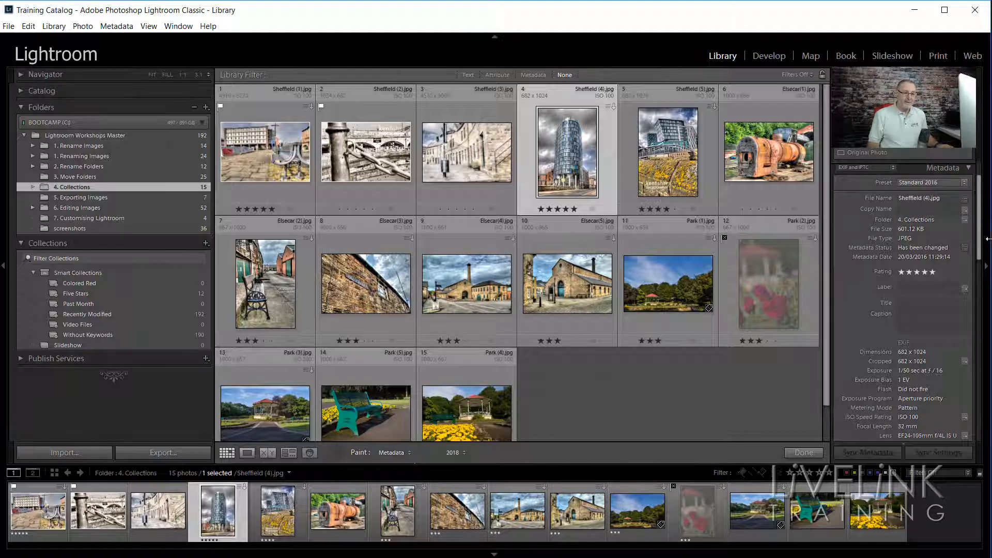
Examine the copyright details in the metadata of Sheffield (4).jpg and the metadata presets available for it.
{"action": "left_click_drag", "start_coordinate": [980, 233], "coordinate": [964, 332]}
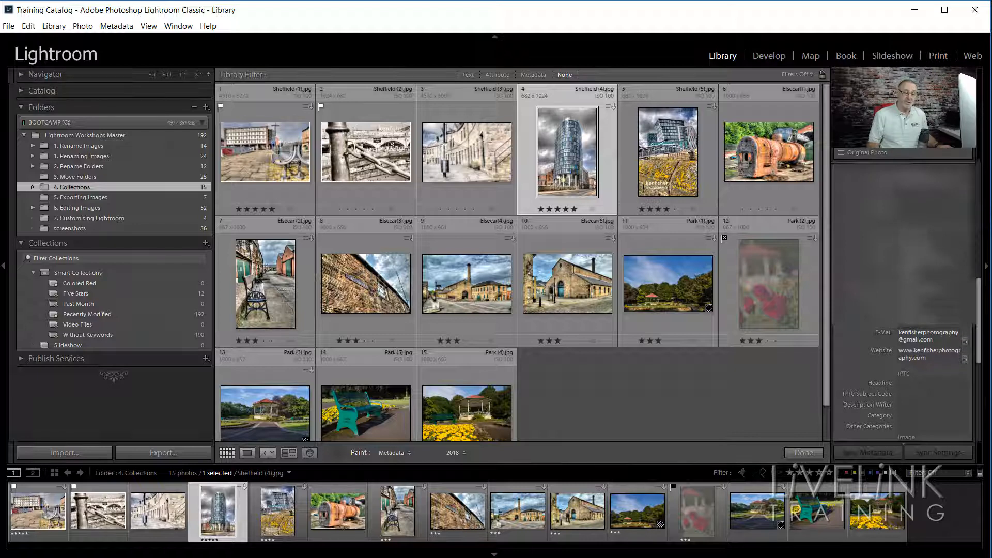
{"action": "left_click_drag", "start_coordinate": [980, 311], "coordinate": [979, 337]}
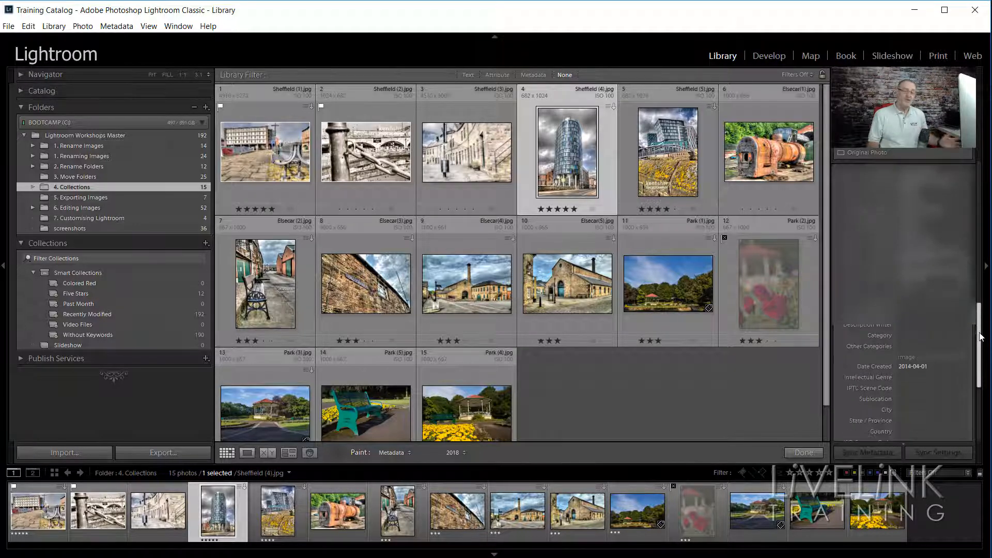
{"action": "scroll", "coordinate": [926, 371], "scroll_direction": "down", "scroll_amount": 5}
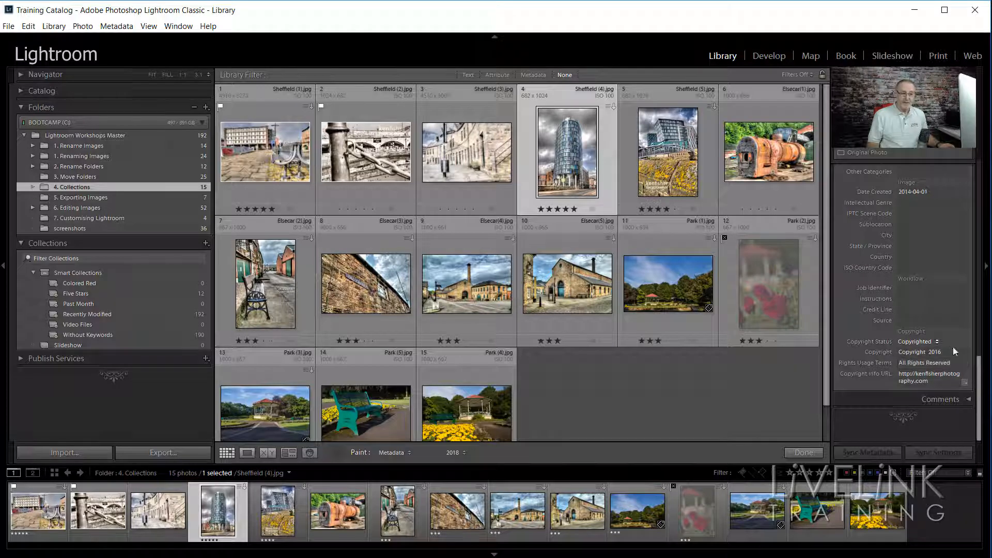
{"action": "left_click", "coordinate": [934, 350]}
{"action": "left_click_drag", "start_coordinate": [979, 379], "coordinate": [981, 175]}
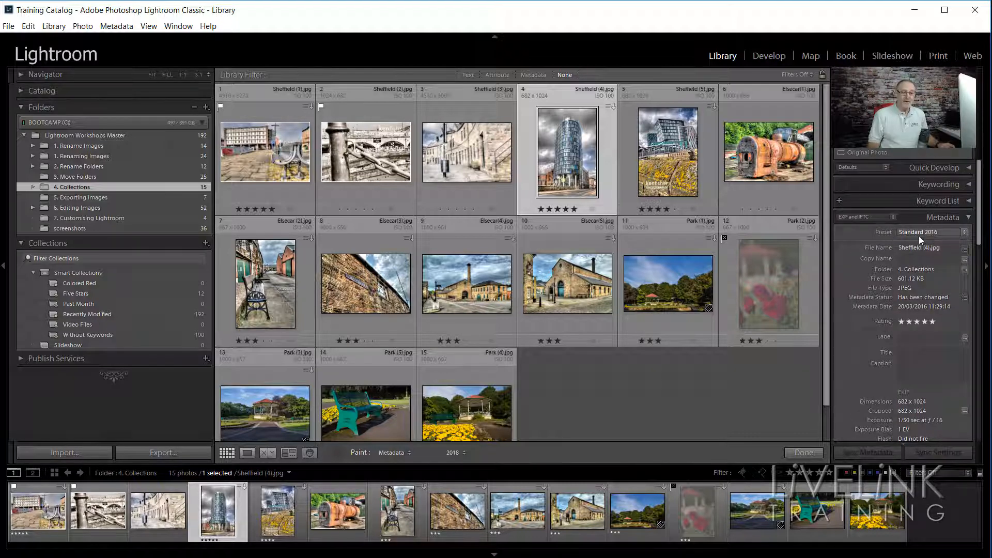
{"action": "left_click", "coordinate": [964, 233]}
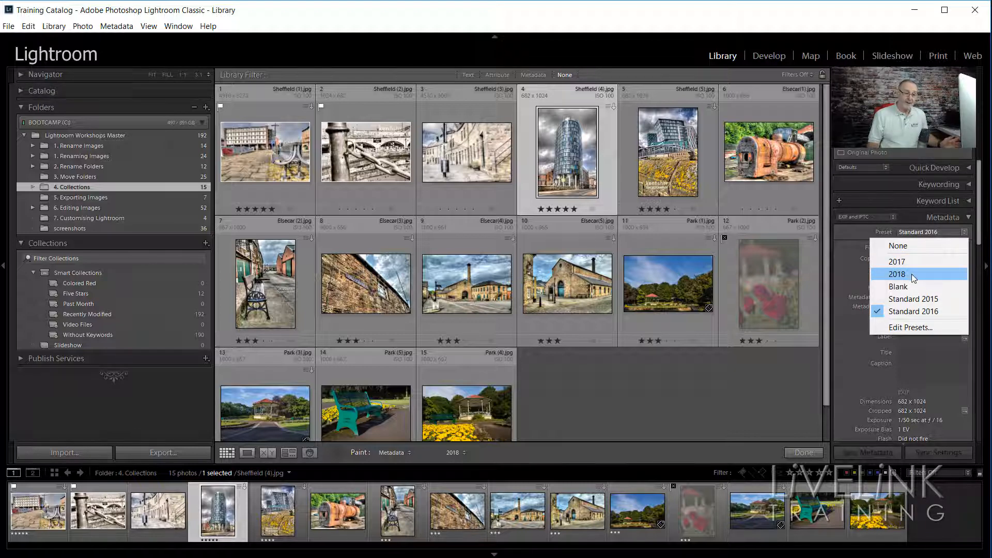
{"action": "left_click", "coordinate": [979, 228]}
{"action": "left_click_drag", "start_coordinate": [980, 227], "coordinate": [978, 424]}
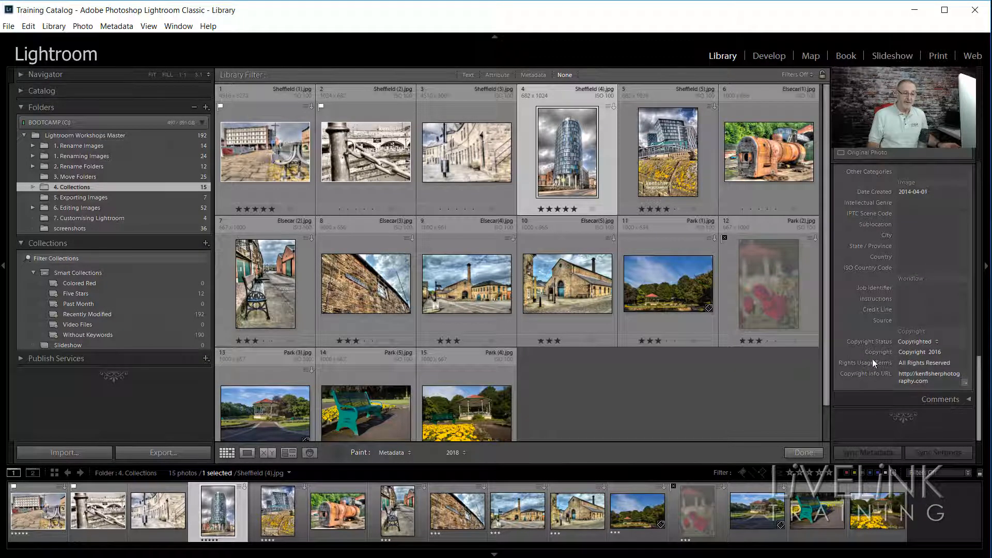
{"action": "left_click", "coordinate": [948, 352]}
Paint the 2018 metadata preset onto Sheffield (4).jpg.
{"action": "left_click", "coordinate": [464, 453]}
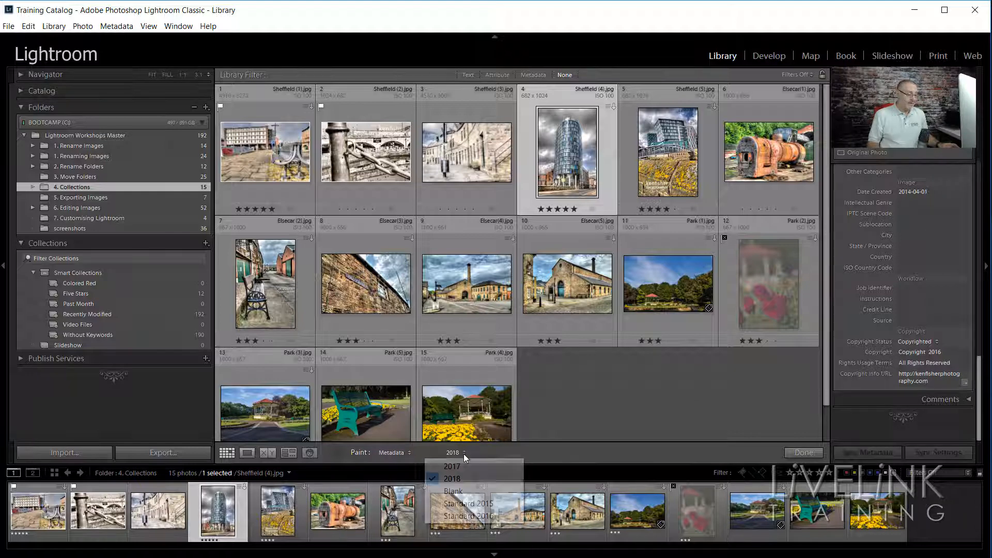
{"action": "left_click", "coordinate": [460, 477]}
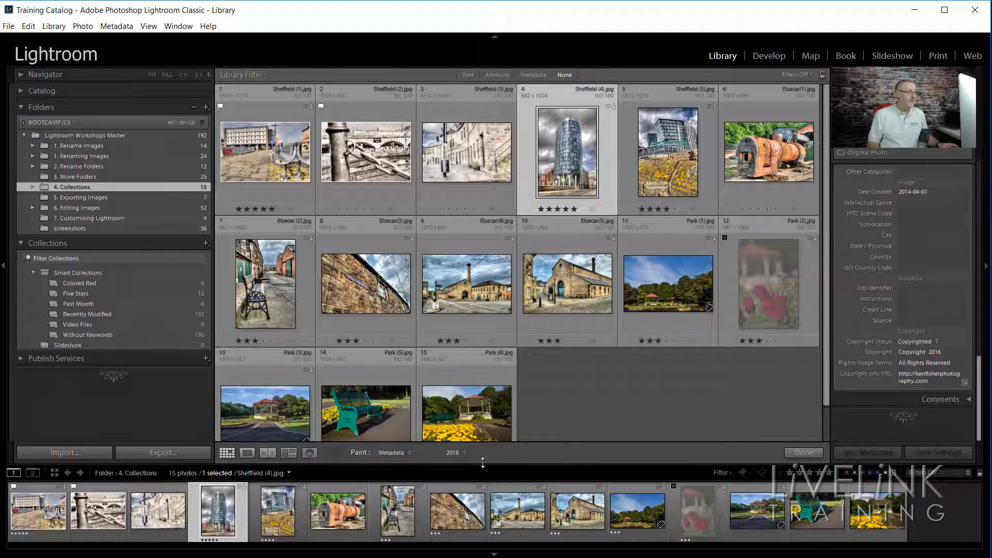
{"action": "left_click", "coordinate": [570, 141]}
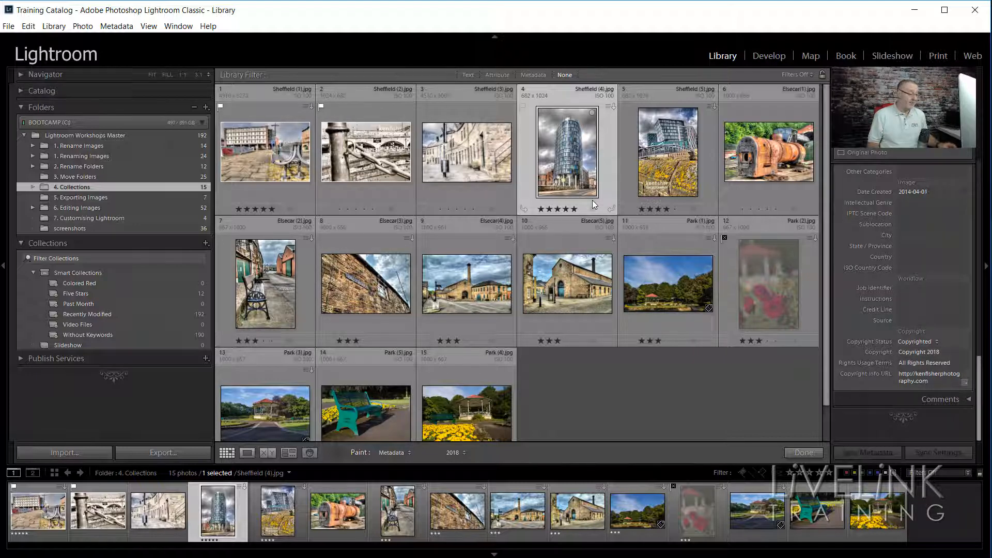
Set the Painter to Settings with the Film Noir preset Cool Sepia and paint it onto Sheffield (4).jpg and Elsecar(3), (4) and (5).jpg.
{"action": "left_click", "coordinate": [410, 453]}
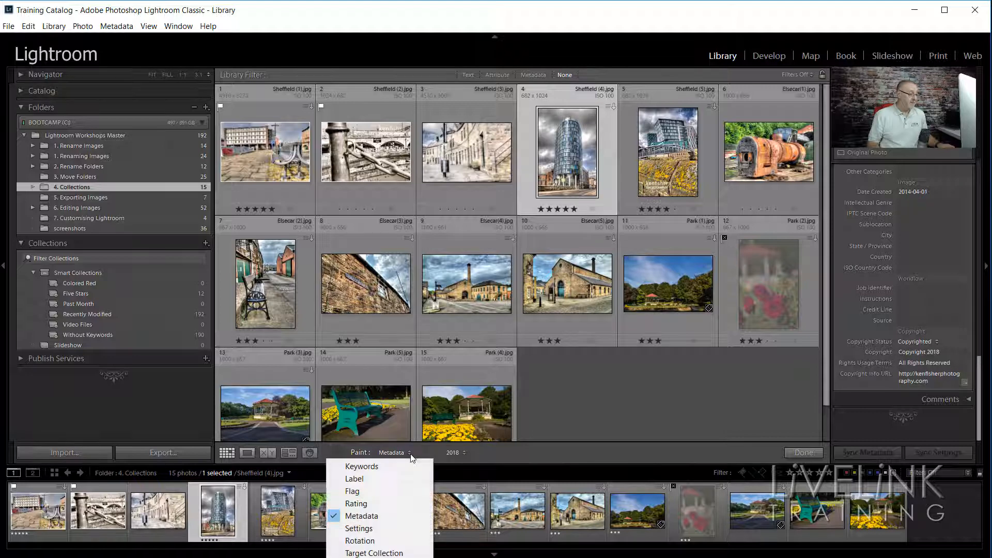
{"action": "left_click", "coordinate": [382, 528]}
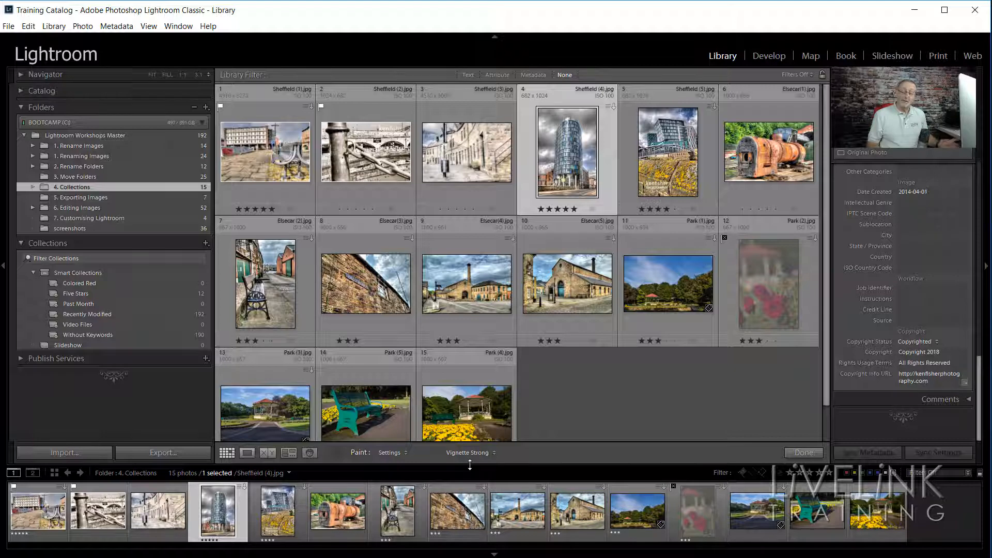
{"action": "left_click", "coordinate": [493, 454]}
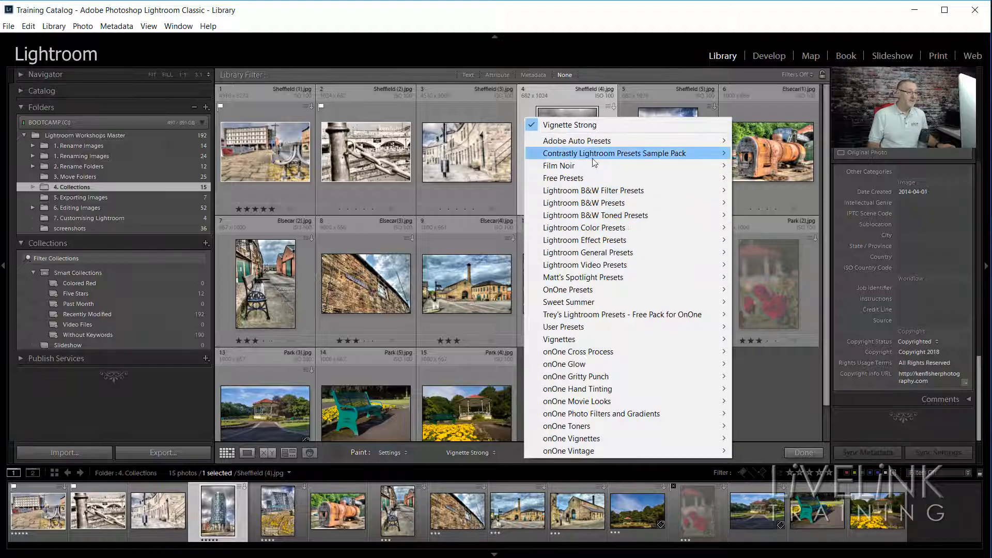
{"action": "mouse_move", "coordinate": [571, 171]}
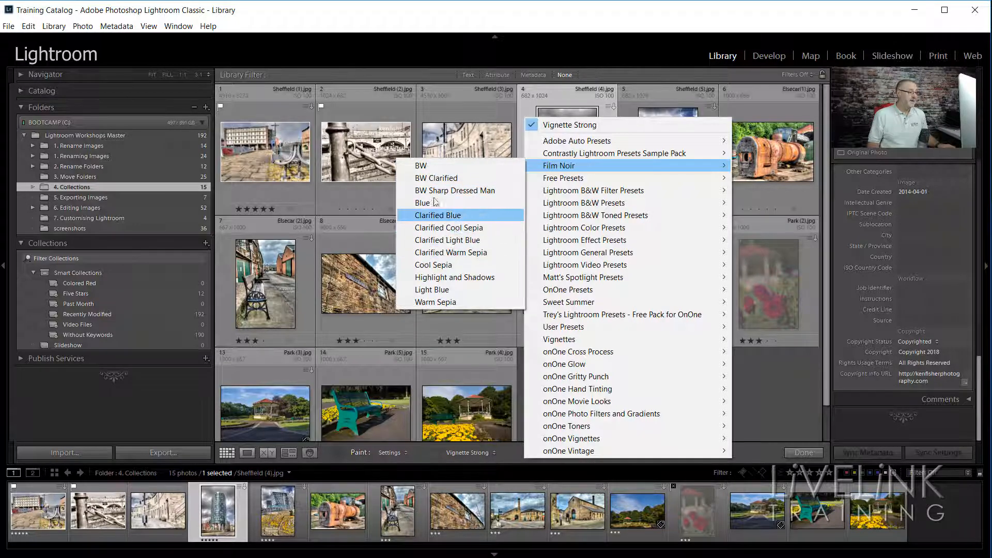
{"action": "left_click", "coordinate": [443, 266]}
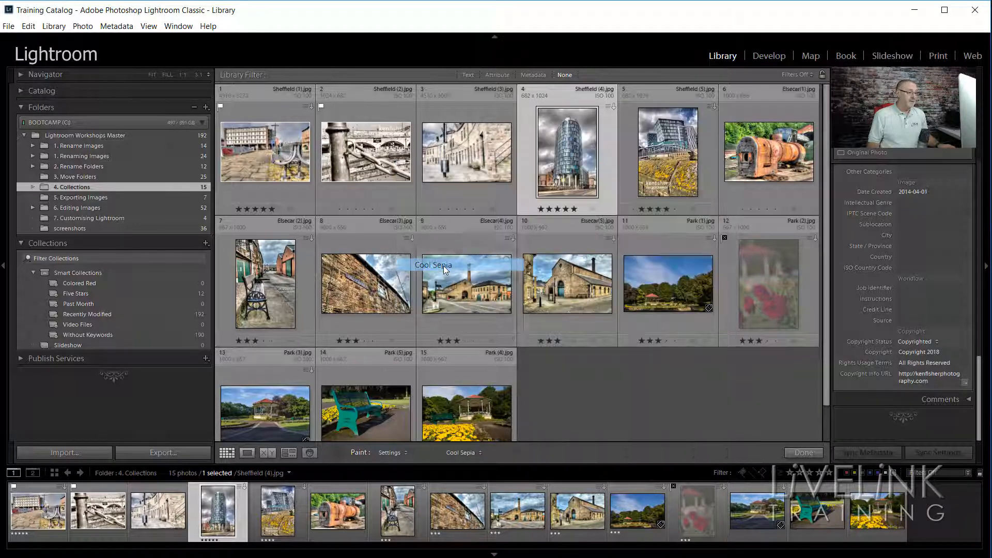
{"action": "left_click", "coordinate": [581, 150]}
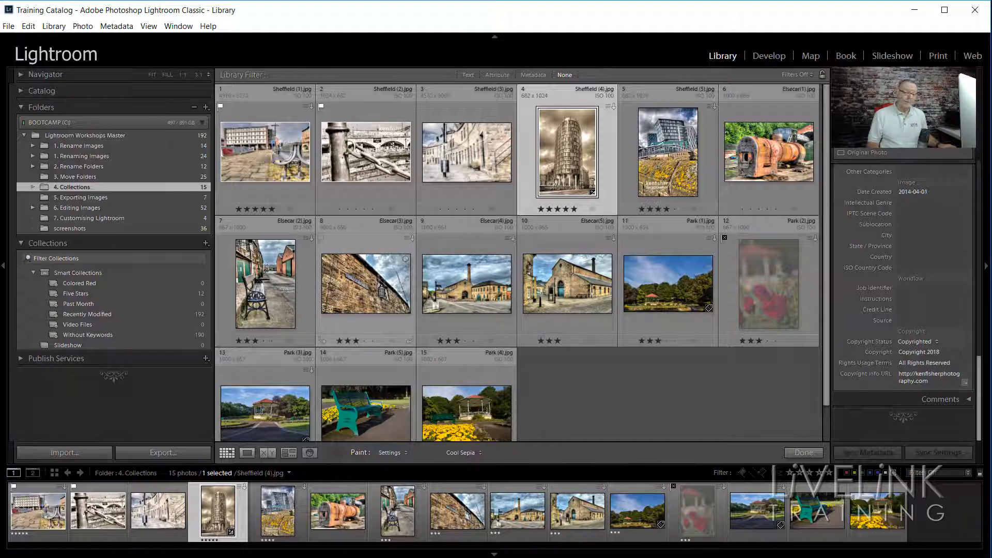
{"action": "left_click_drag", "start_coordinate": [381, 292], "coordinate": [579, 295]}
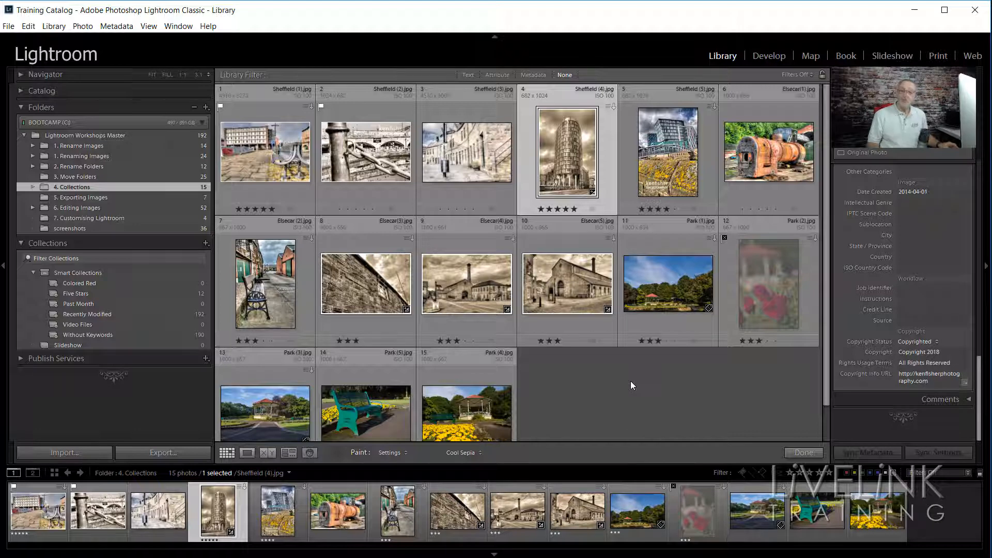
Set the Painter to Rotation with Rotate Right (CW) and paint it onto Park (1).jpg four times for a full turn.
{"action": "key", "text": "Down"}
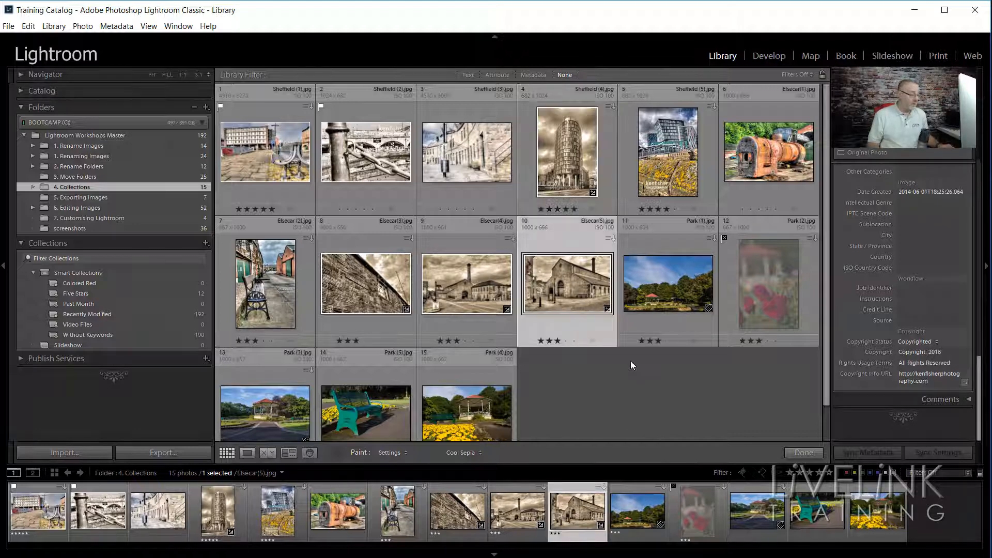
{"action": "left_click", "coordinate": [479, 453]}
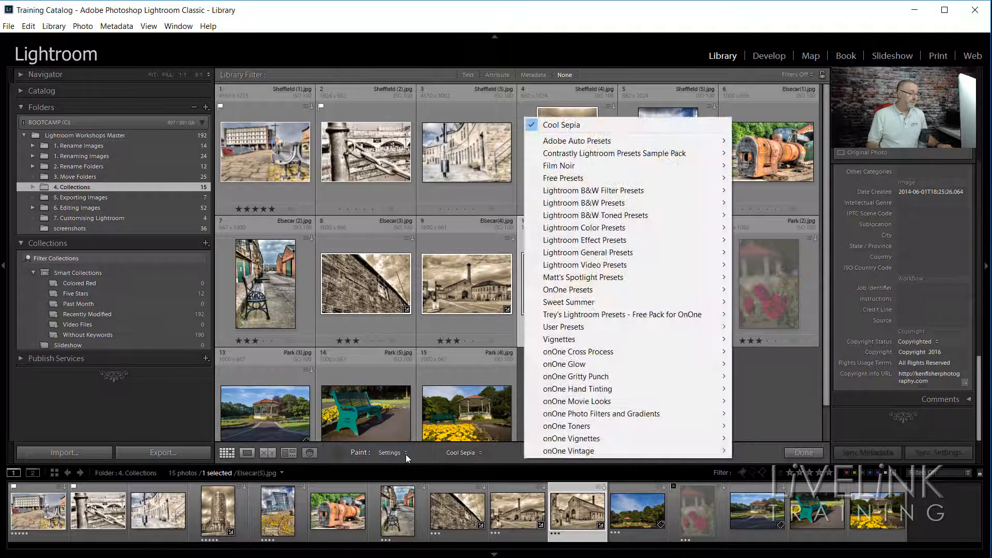
{"action": "left_click", "coordinate": [403, 453]}
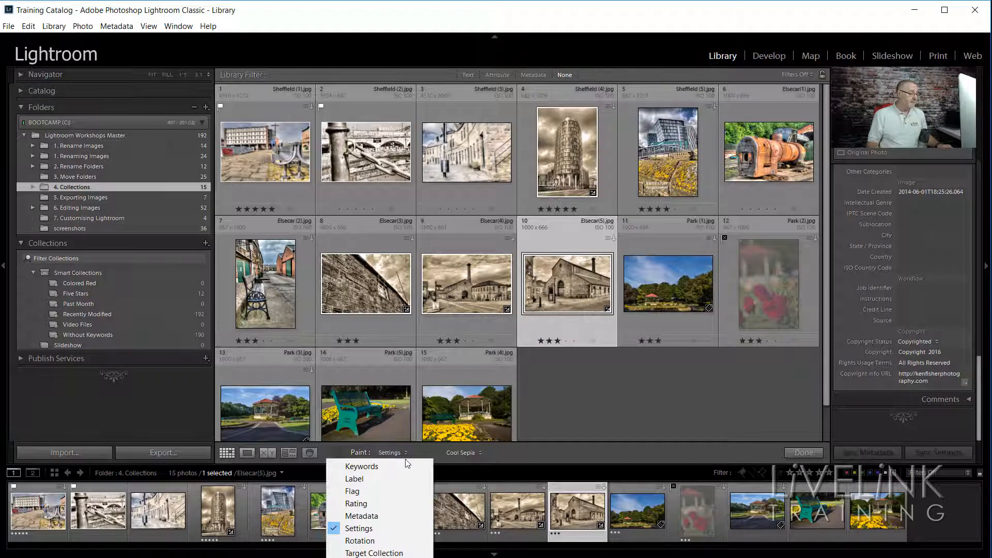
{"action": "left_click", "coordinate": [385, 541]}
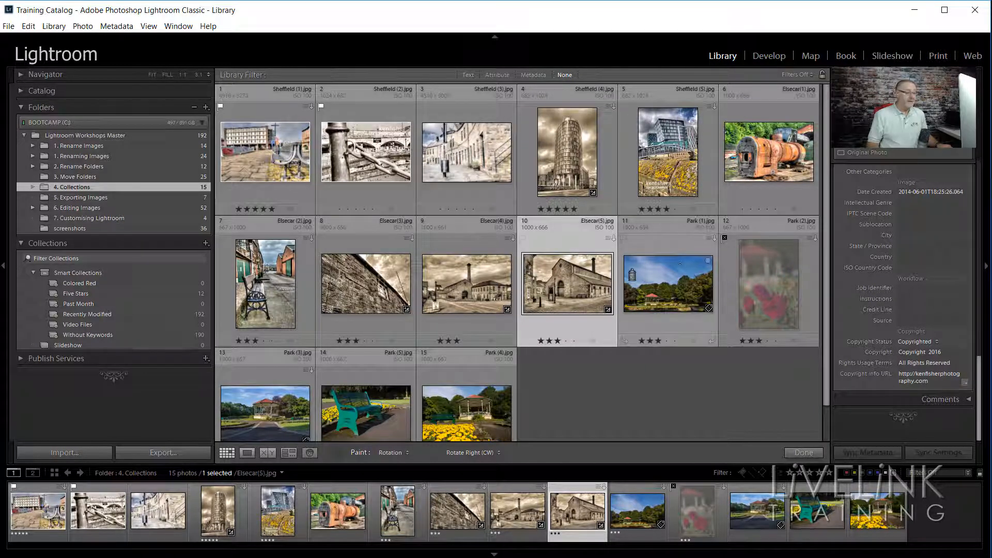
{"action": "left_click", "coordinate": [674, 284]}
{"action": "left_click", "coordinate": [676, 284]}
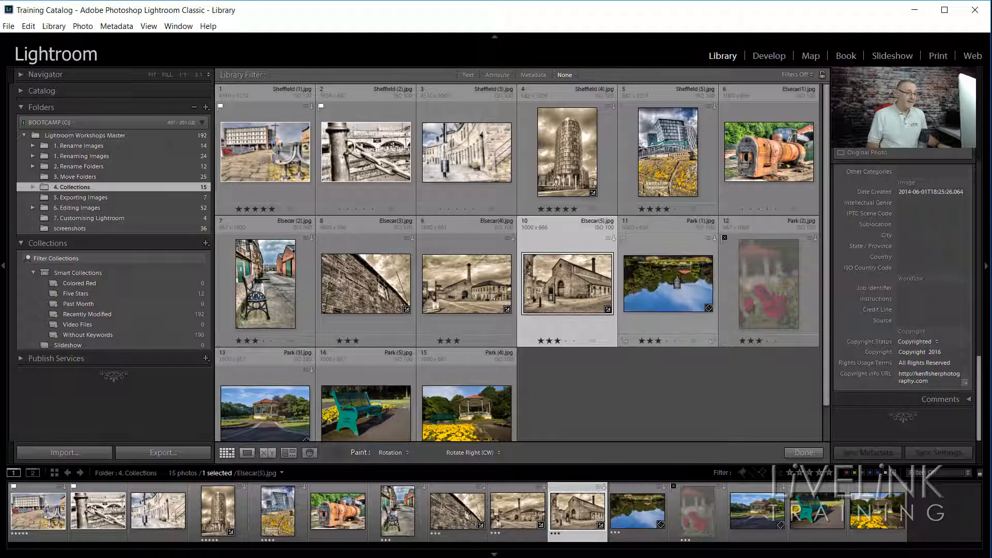
{"action": "left_click", "coordinate": [677, 283]}
{"action": "left_click", "coordinate": [678, 285]}
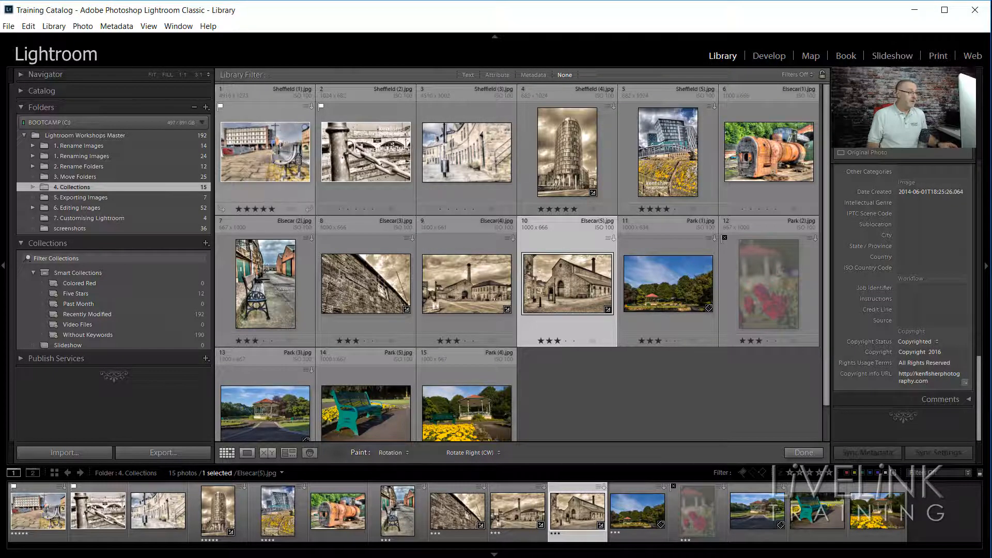
Paint the clockwise rotation across Sheffield (1), (2) and (3).jpg together four times, turning them through a full circle.
{"action": "left_click_drag", "start_coordinate": [272, 159], "coordinate": [465, 155]}
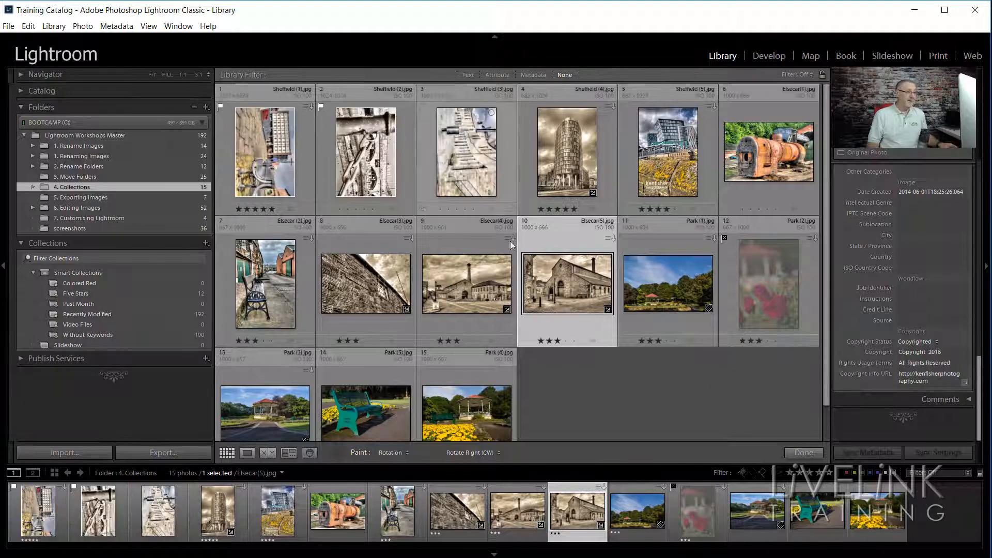
{"action": "left_click_drag", "start_coordinate": [274, 157], "coordinate": [479, 151]}
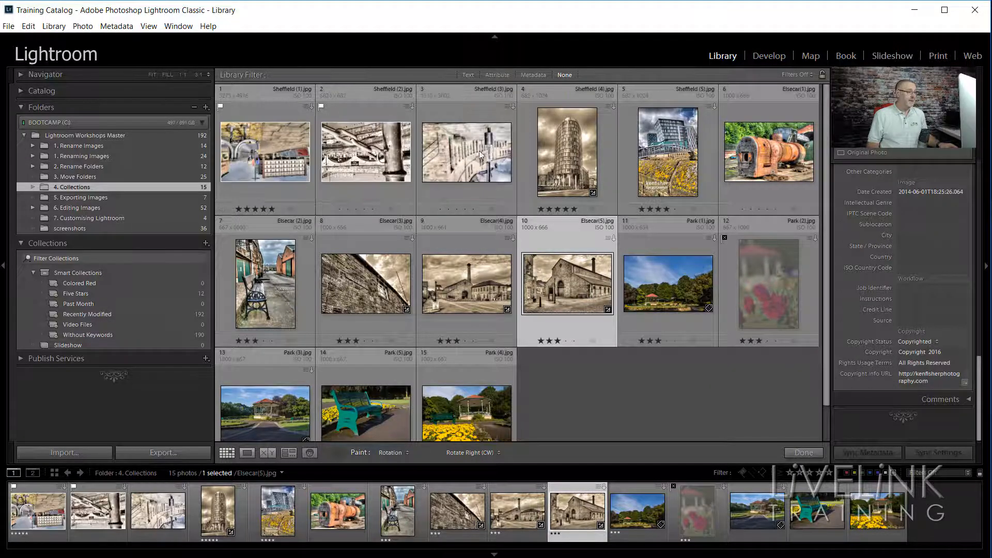
{"action": "left_click_drag", "start_coordinate": [268, 159], "coordinate": [467, 154]}
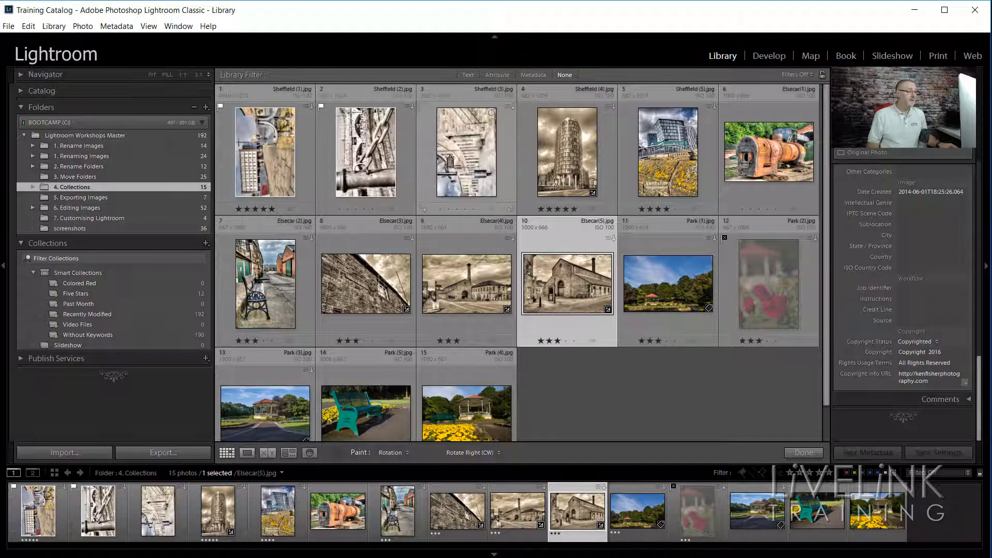
{"action": "left_click_drag", "start_coordinate": [267, 152], "coordinate": [498, 151]}
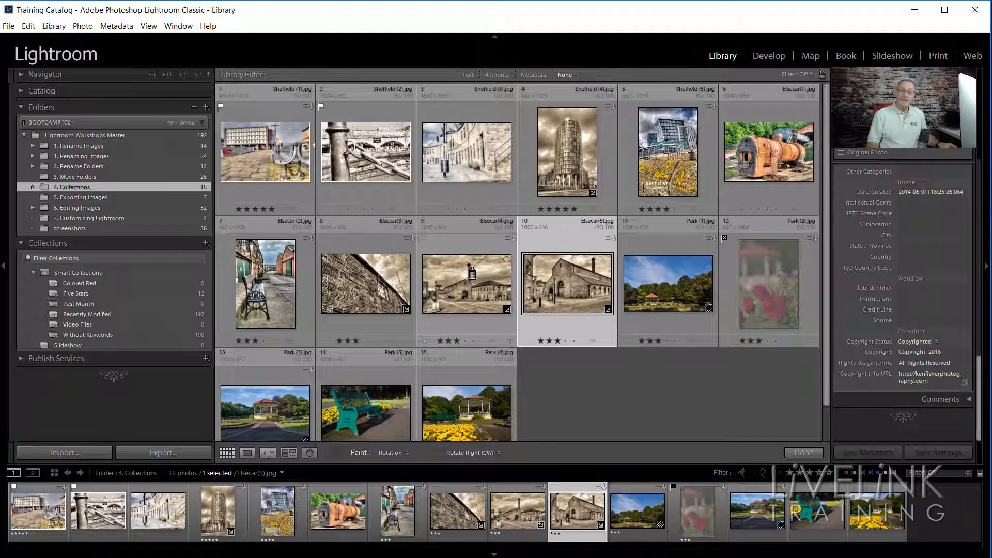
Set the Painter to Target Collection and make the Slideshow collection the target.
{"action": "left_click", "coordinate": [406, 453]}
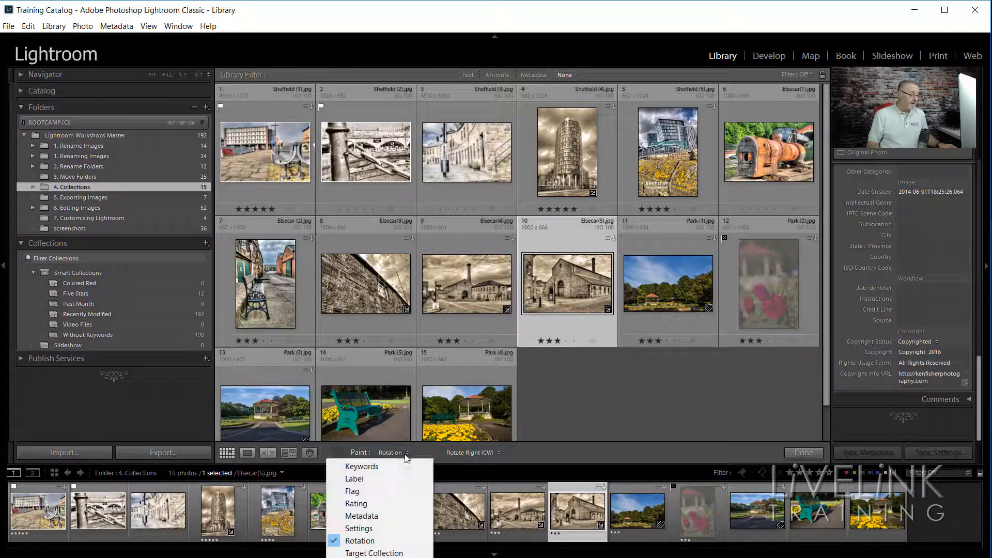
{"action": "left_click", "coordinate": [374, 553]}
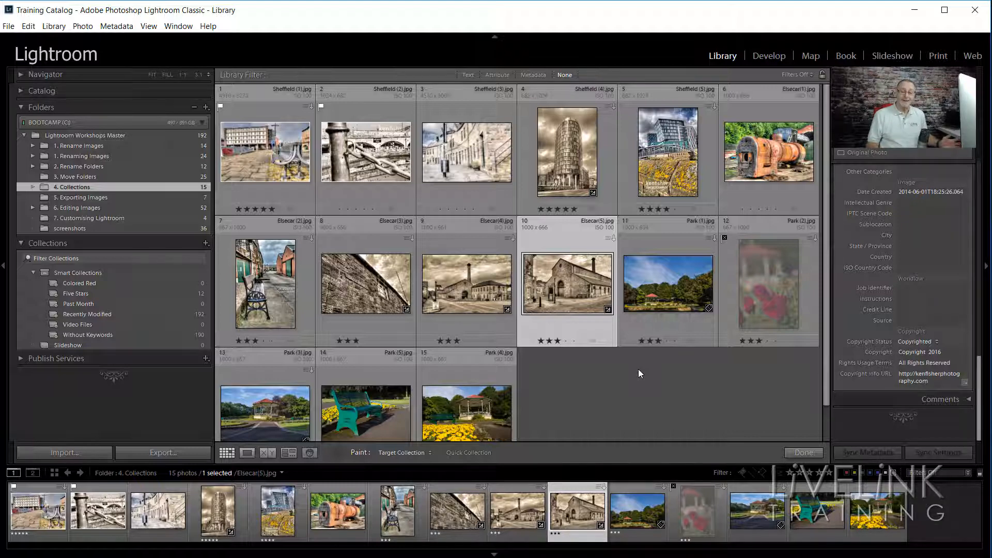
{"action": "right_click", "coordinate": [101, 343]}
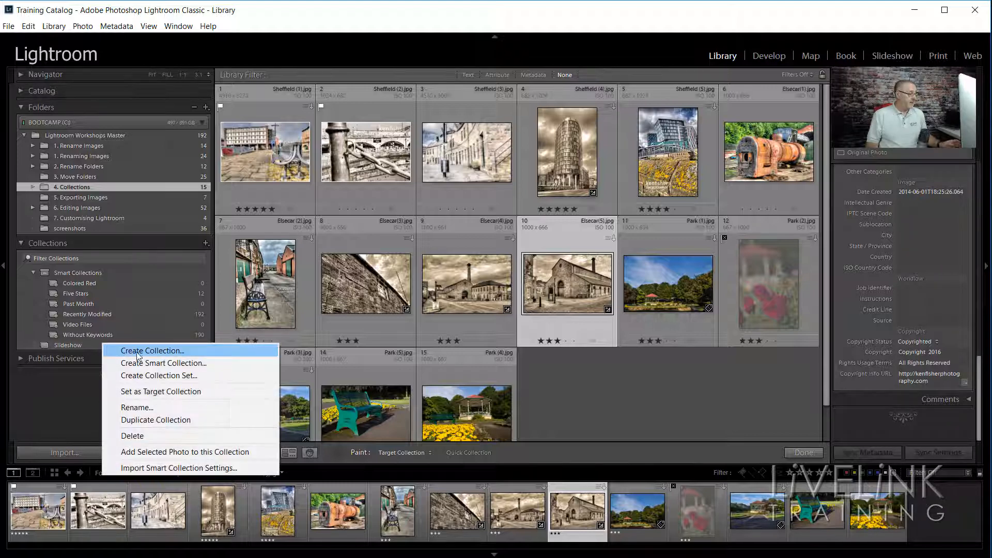
{"action": "left_click", "coordinate": [168, 391]}
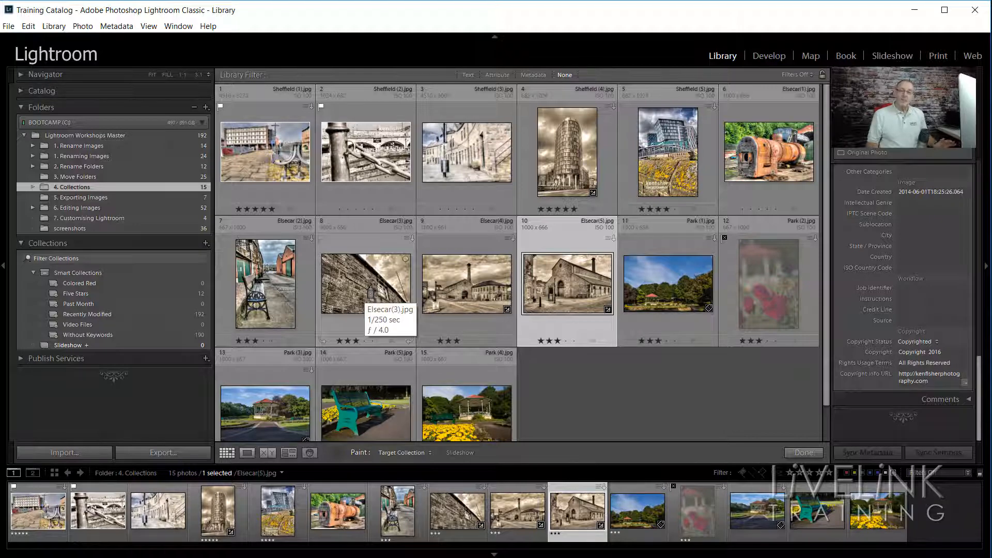
Paint Sheffield (1).jpg, Sheffield (4).jpg, Park (1).jpg and Park (4).jpg into the Slideshow target collection.
{"action": "key", "text": "b"}
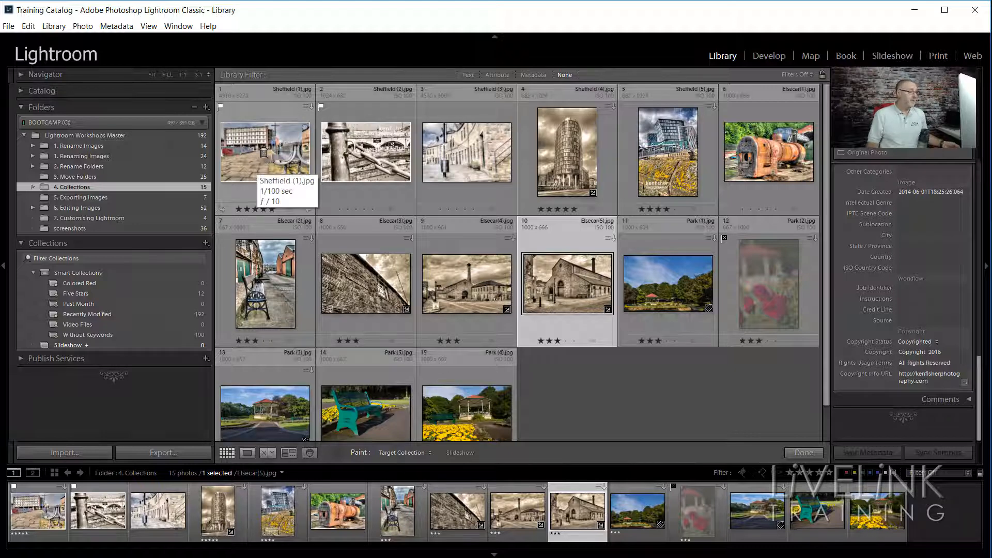
{"action": "left_click", "coordinate": [291, 164]}
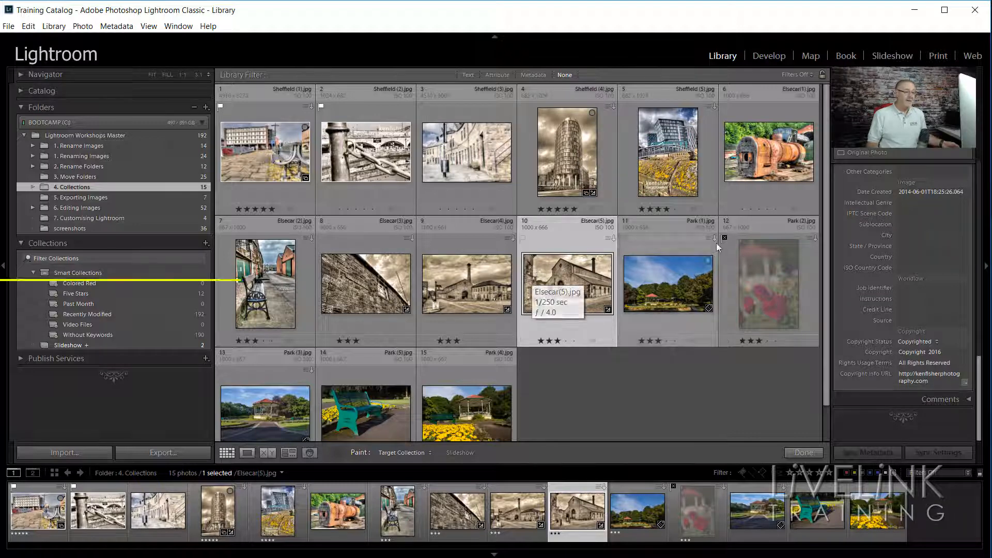
{"action": "left_click", "coordinate": [681, 287]}
{"action": "left_click", "coordinate": [468, 415]}
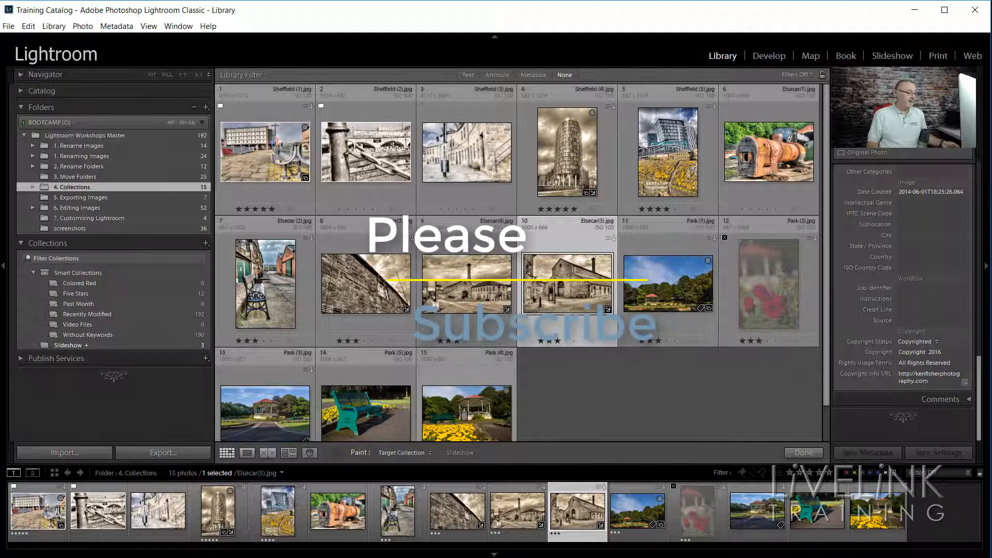